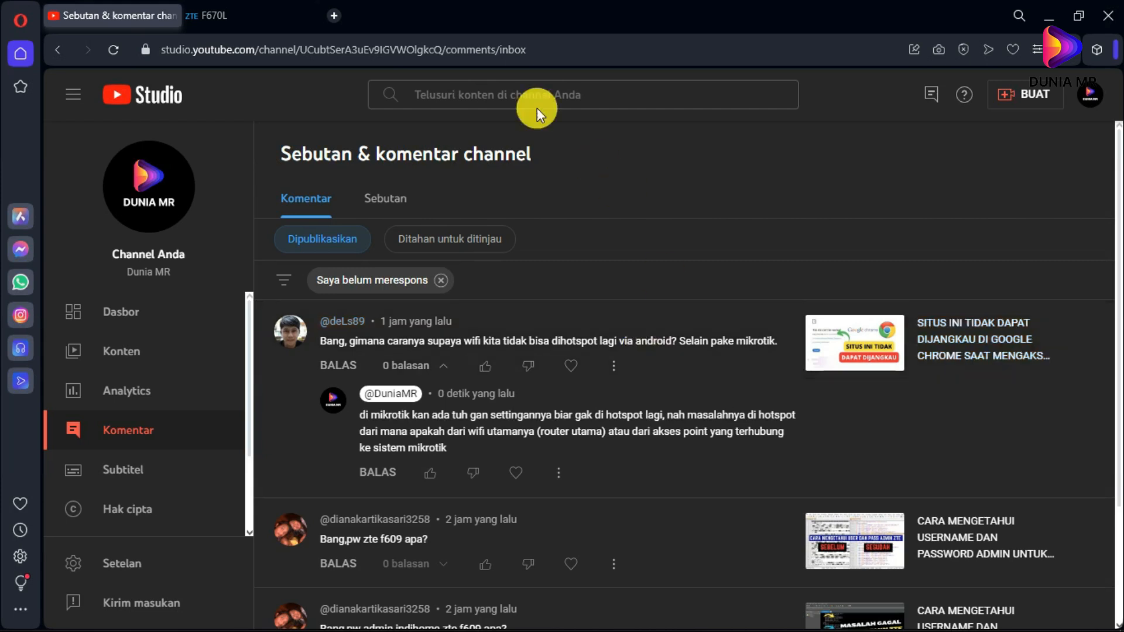
- Glance at the F670L router login tab, then return to the YouTube Studio comments
left_click(217, 15)
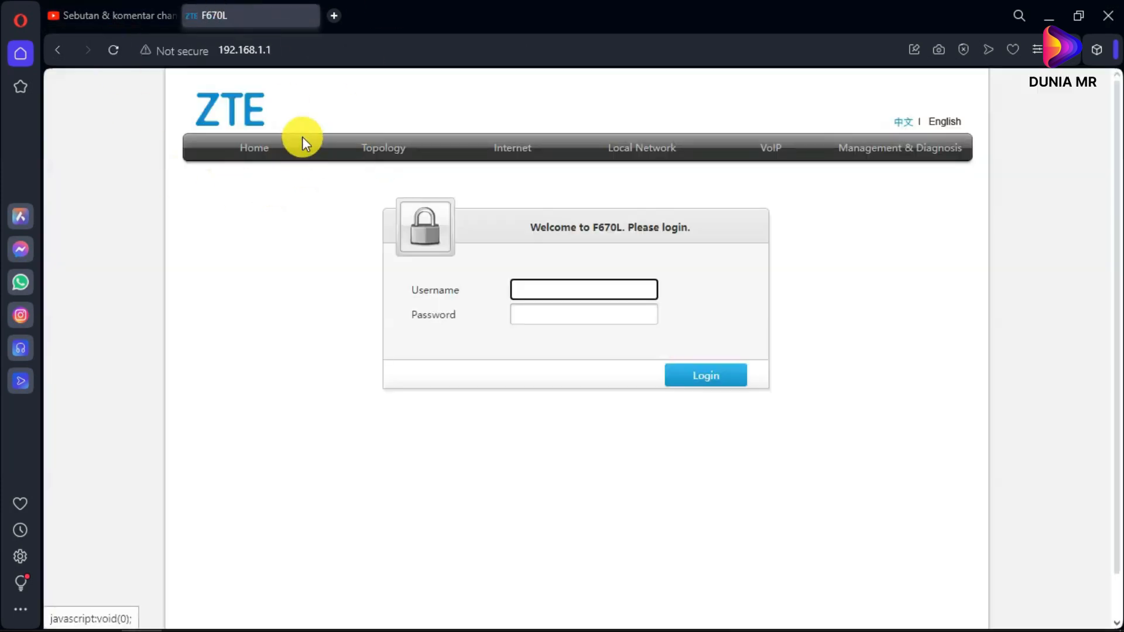
left_click(313, 275)
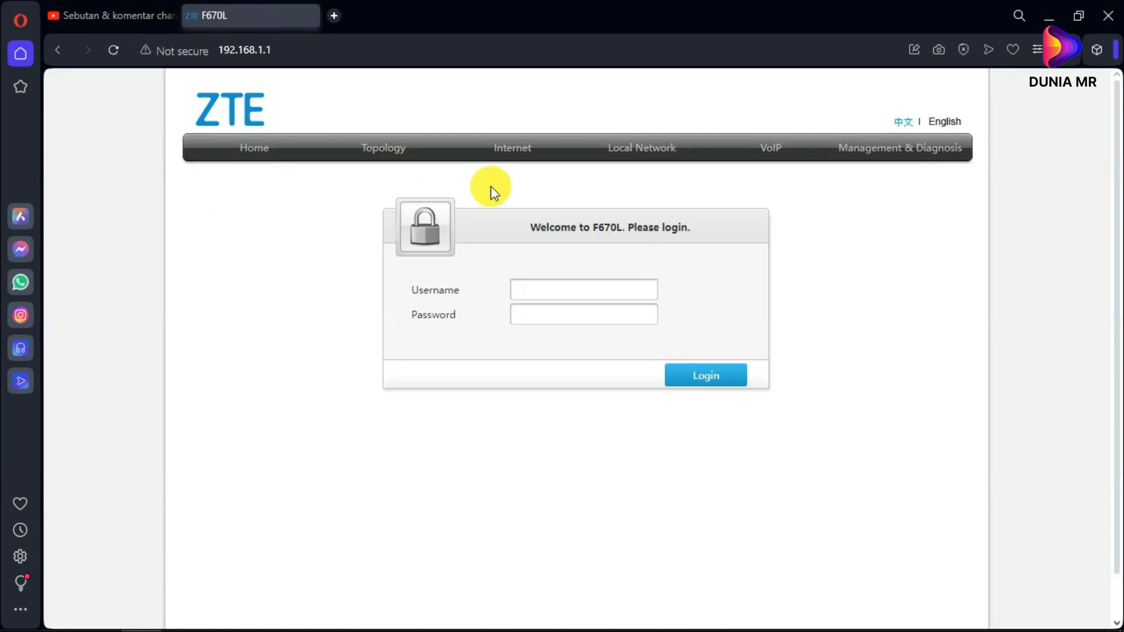
left_click(144, 16)
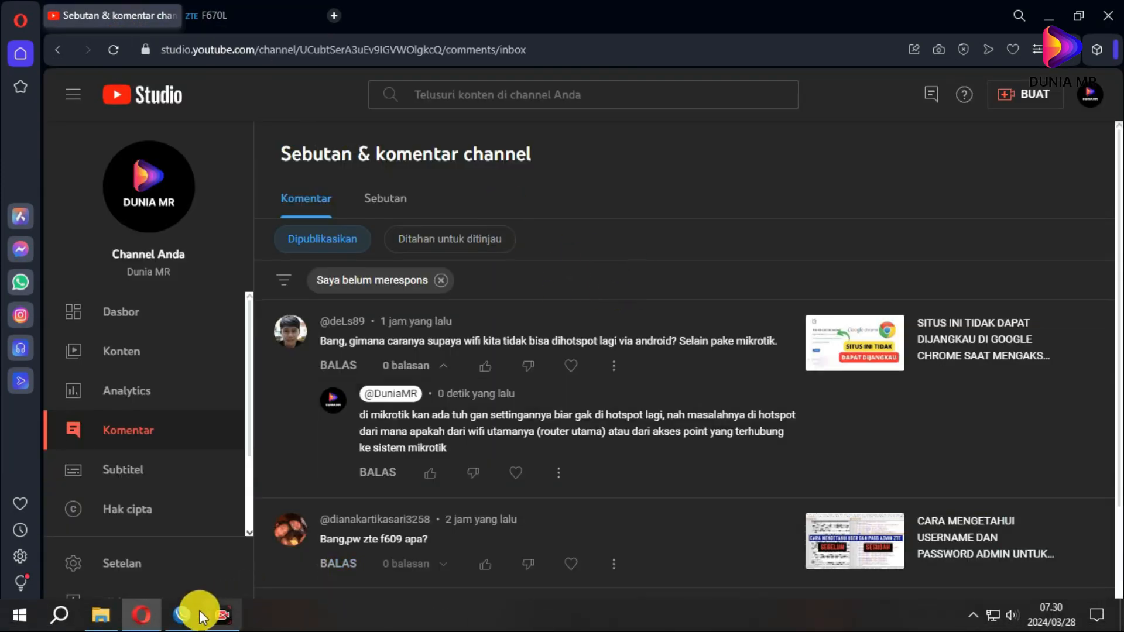
left_click(196, 614)
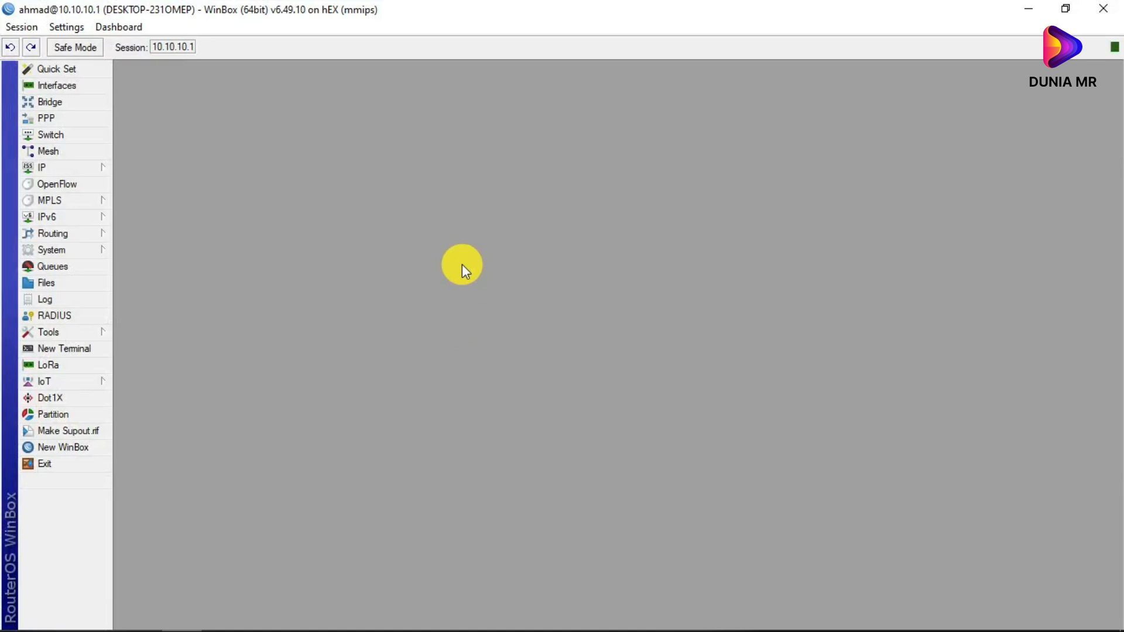
key("alt+Tab")
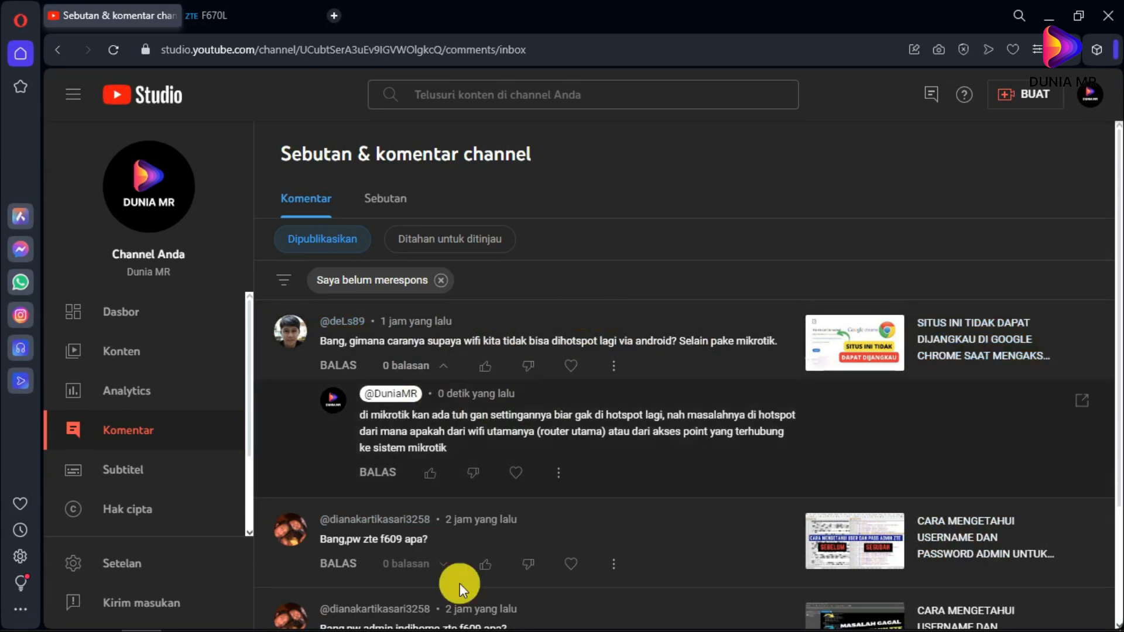
- Bring the WinBox session for the hEX MikroTik router to the front
left_click(182, 614)
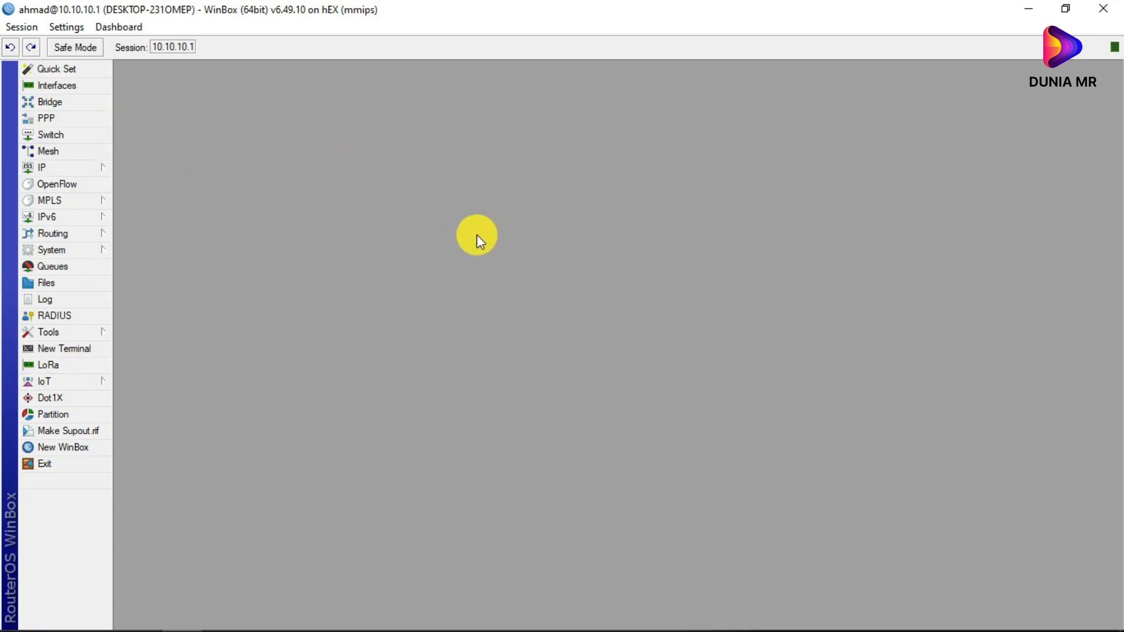
- Open IP > Firewall > Mangle and start a new mangle rule
left_click(54, 164)
left_click(180, 300)
left_click(255, 166)
left_click(326, 167)
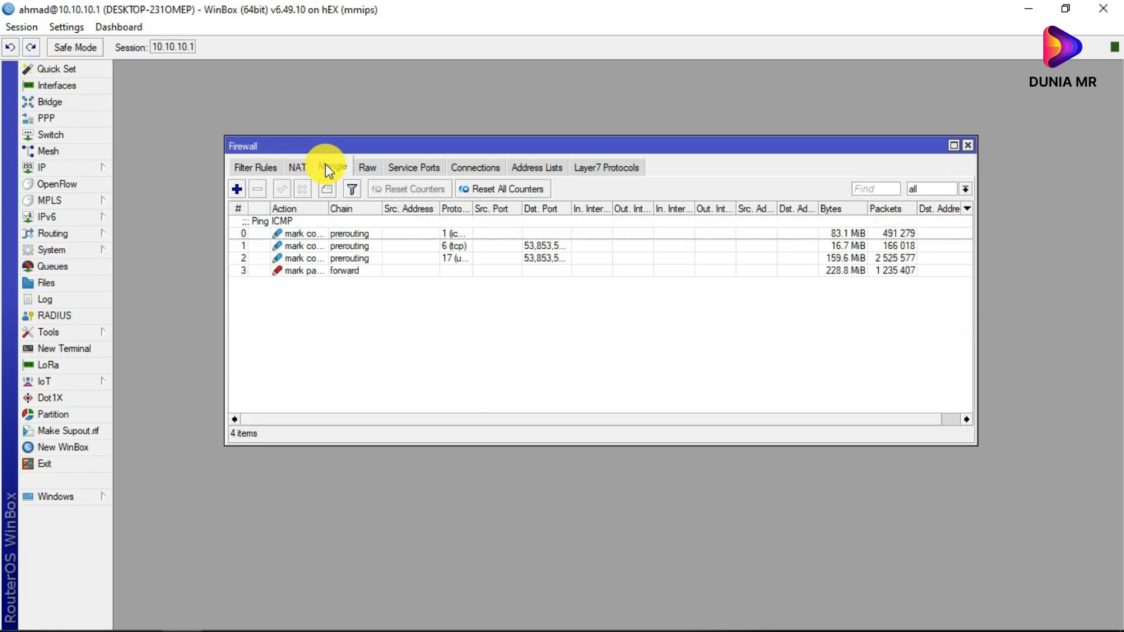
left_click(237, 190)
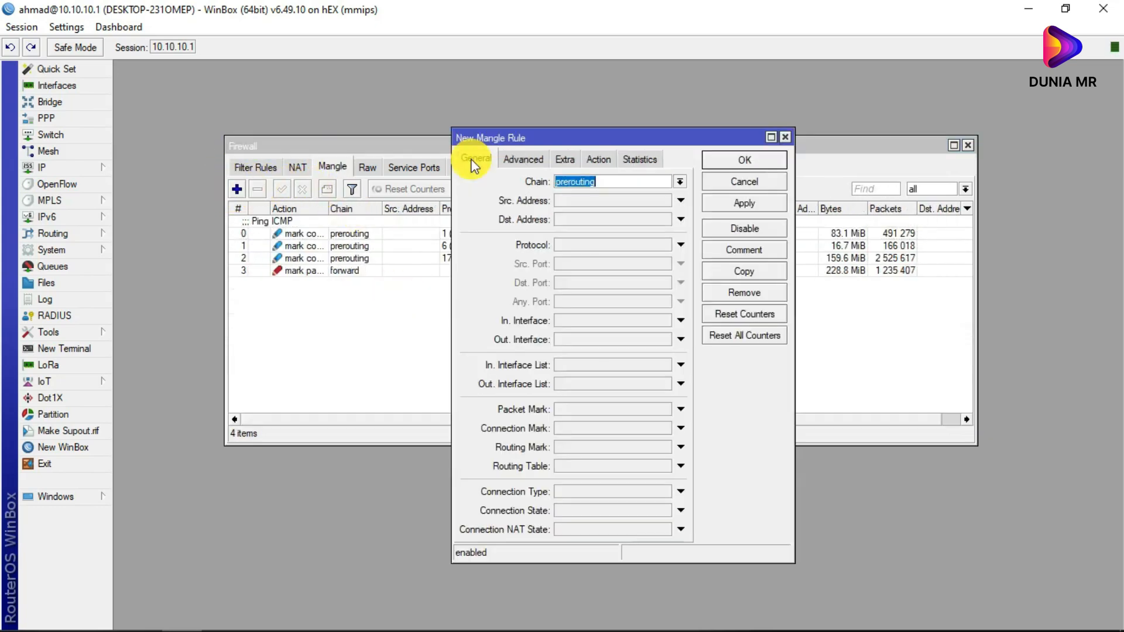
- Set the new rule's chain to postrouting and Out. Interface to ether3/hotspot
left_click(679, 182)
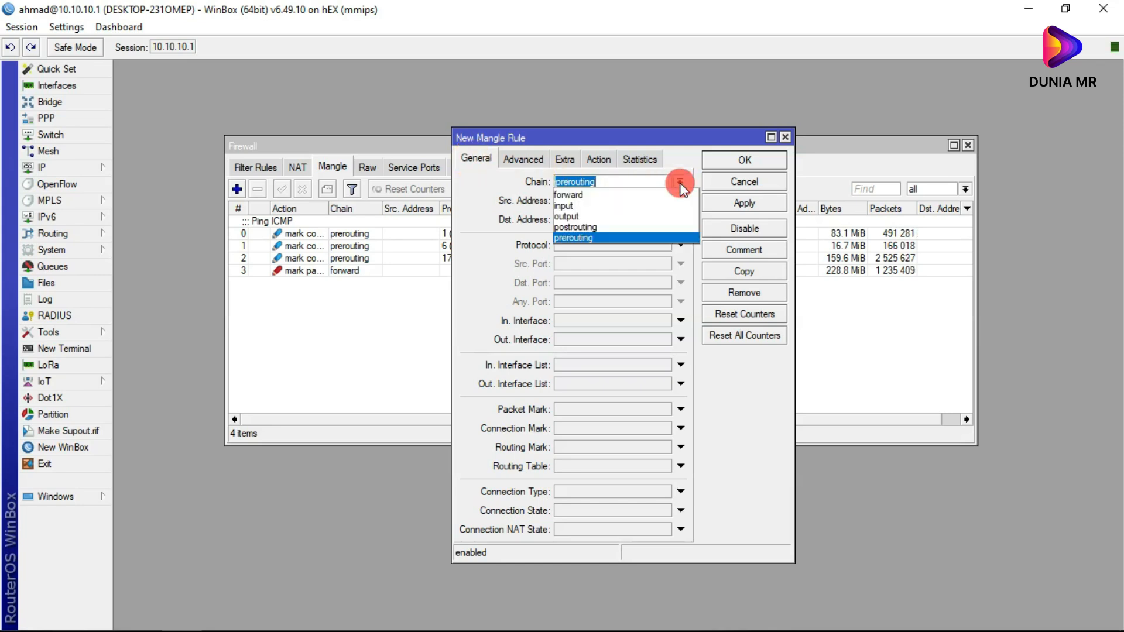
left_click(603, 227)
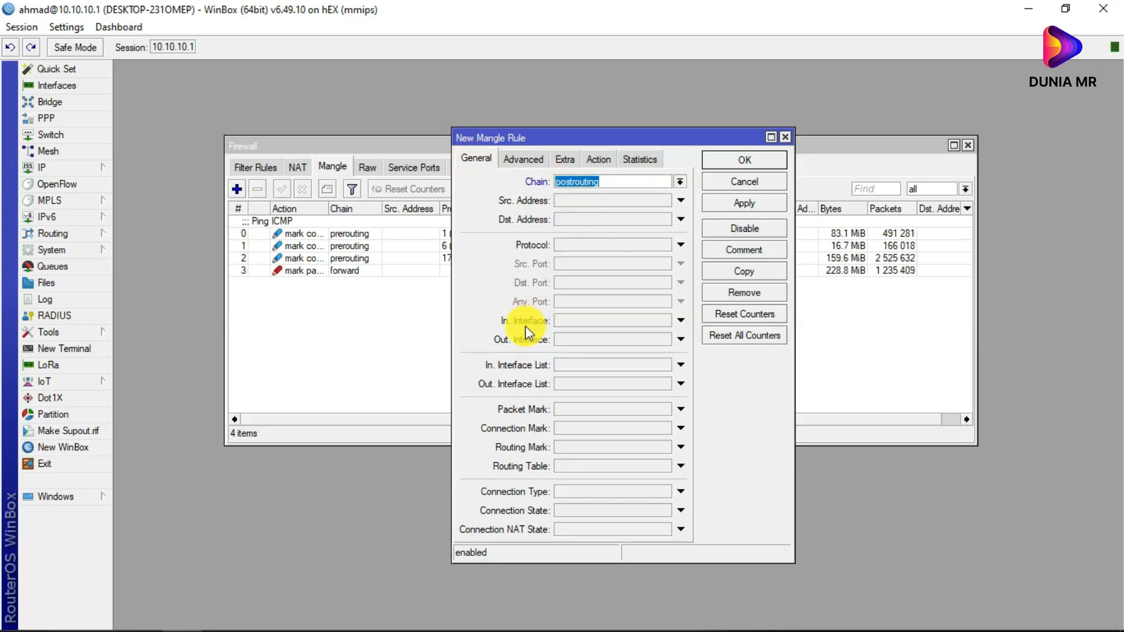
left_click(679, 342)
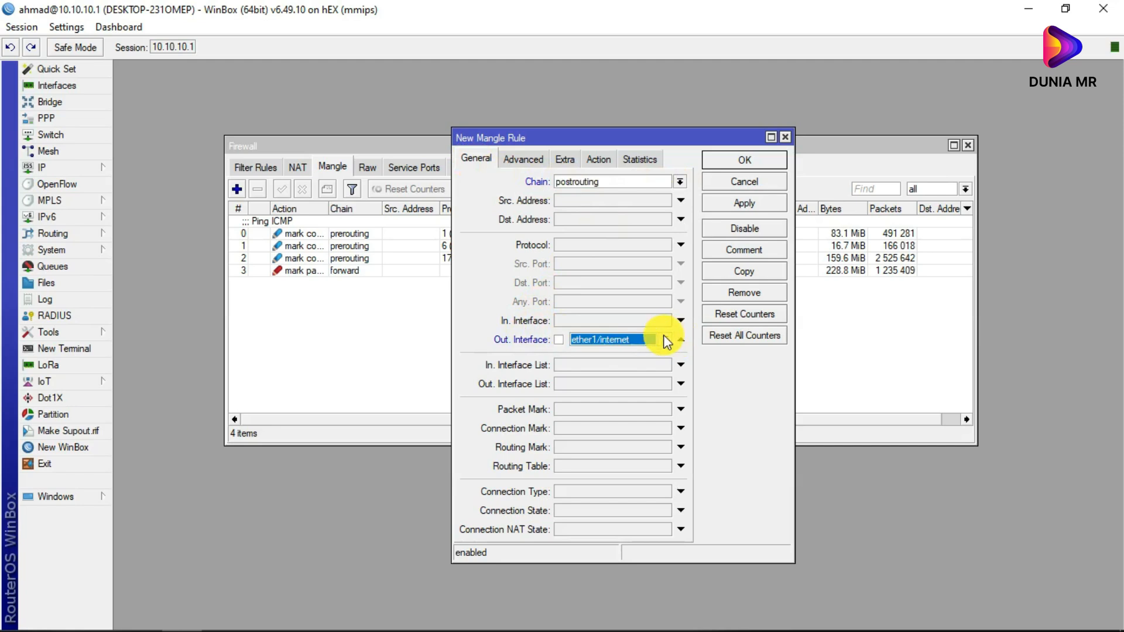
left_click(667, 340)
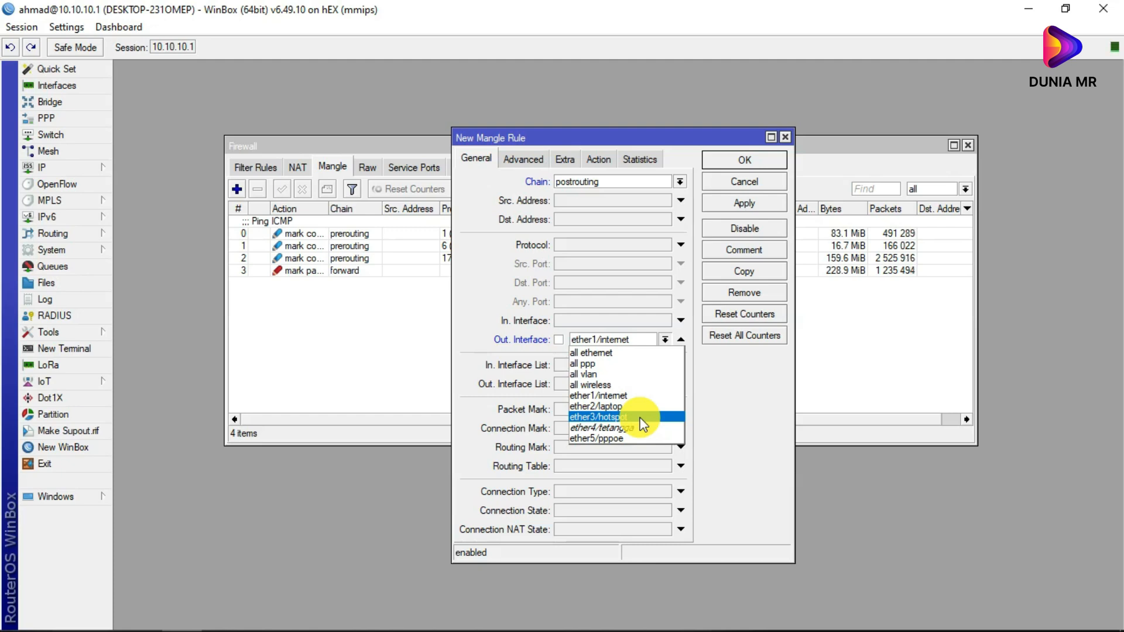
left_click(743, 364)
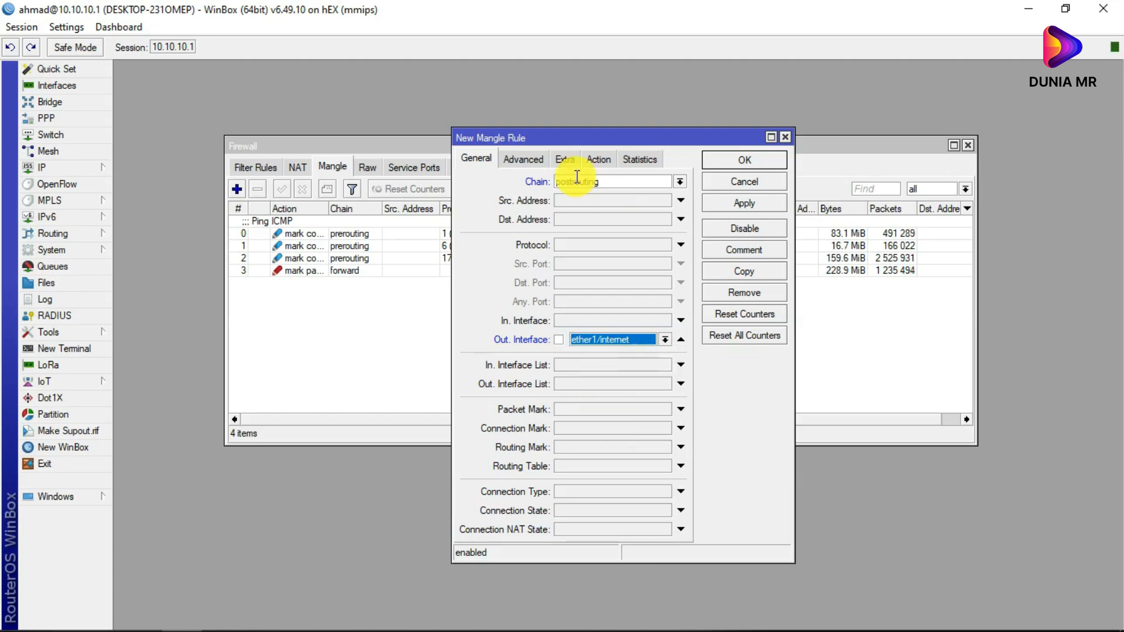
left_click(665, 339)
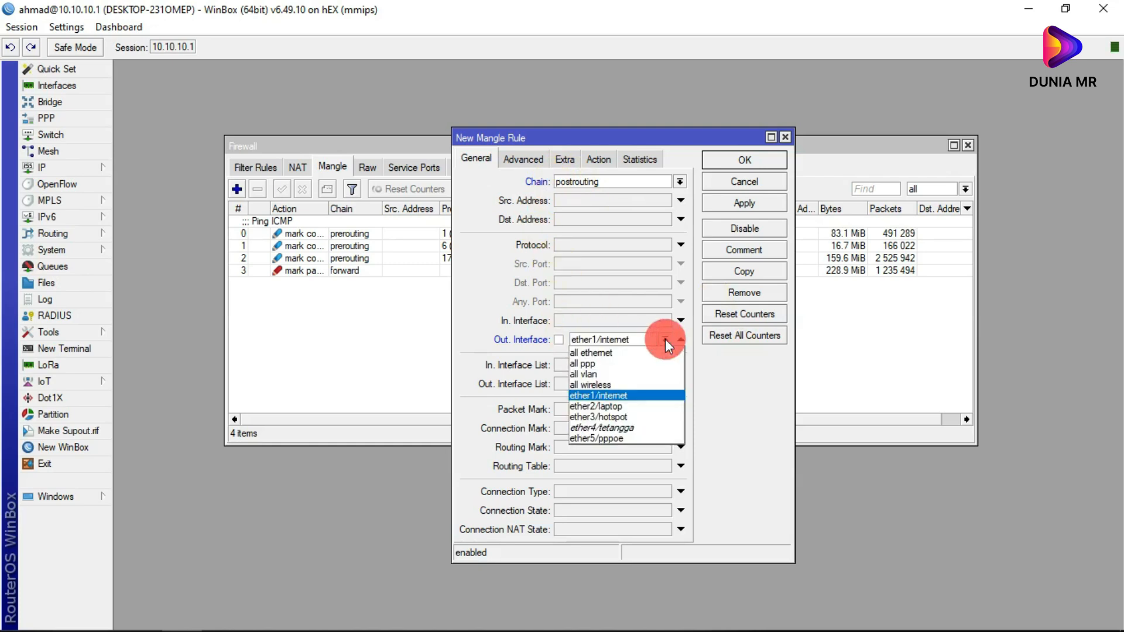
left_click(624, 415)
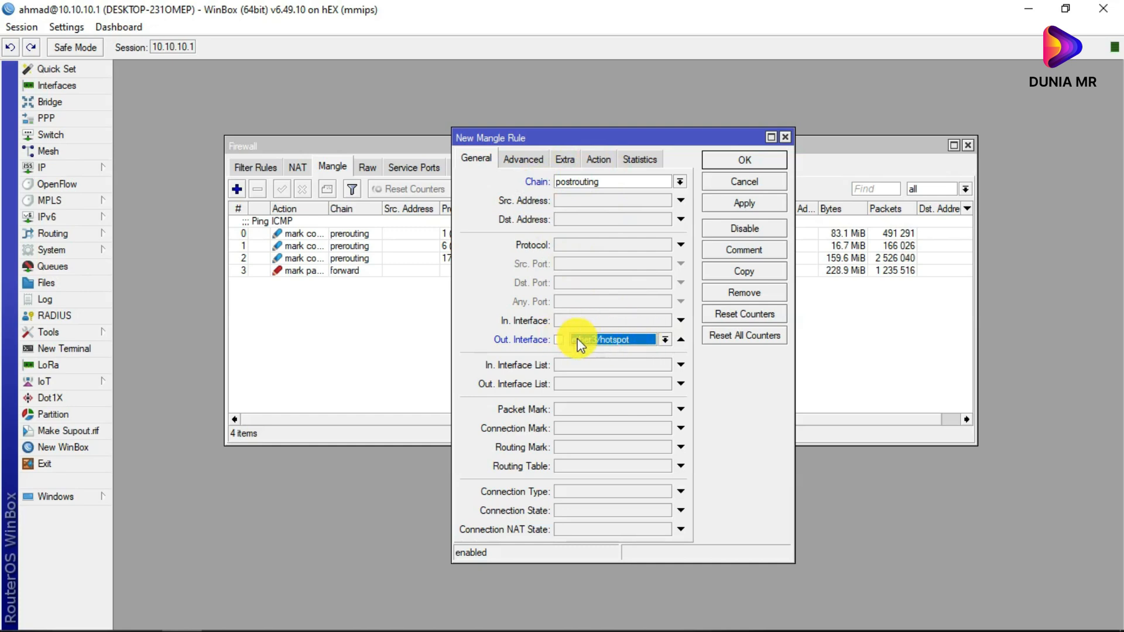
left_click(598, 158)
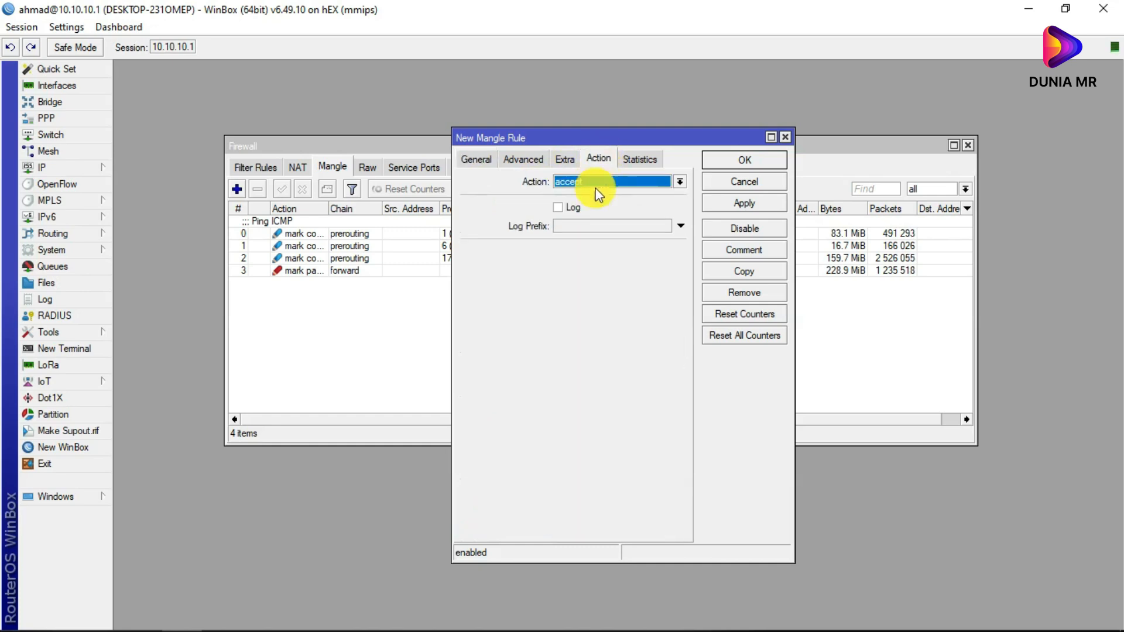
- Make the rule's action change TTL, setting New TTL to 1 with Passthrough off
left_click(628, 177)
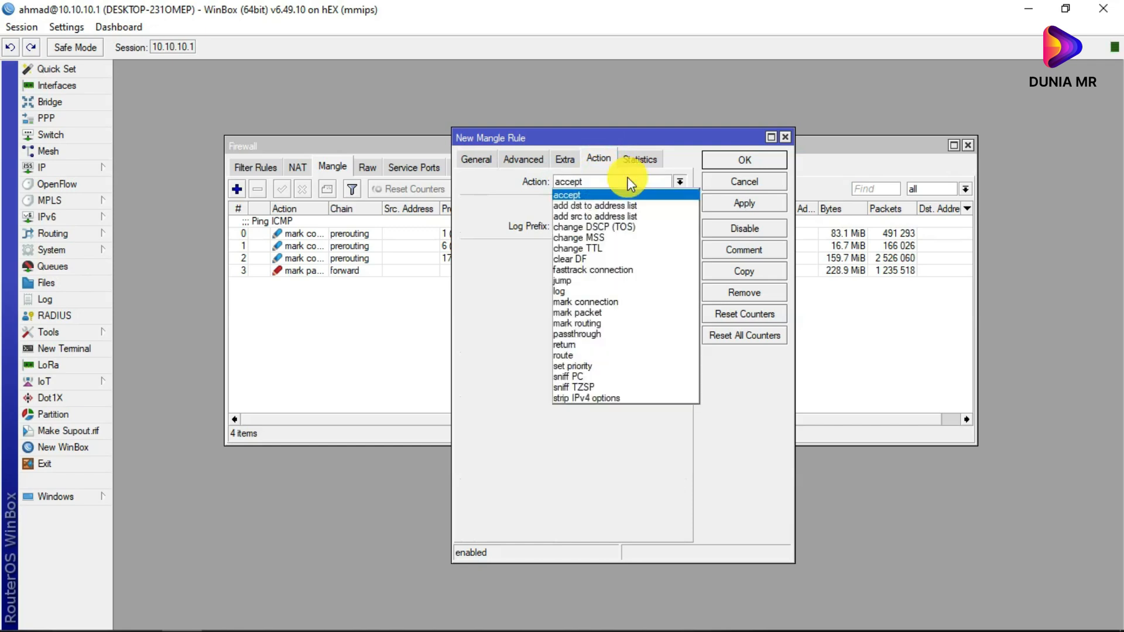
left_click(602, 248)
left_click(475, 266)
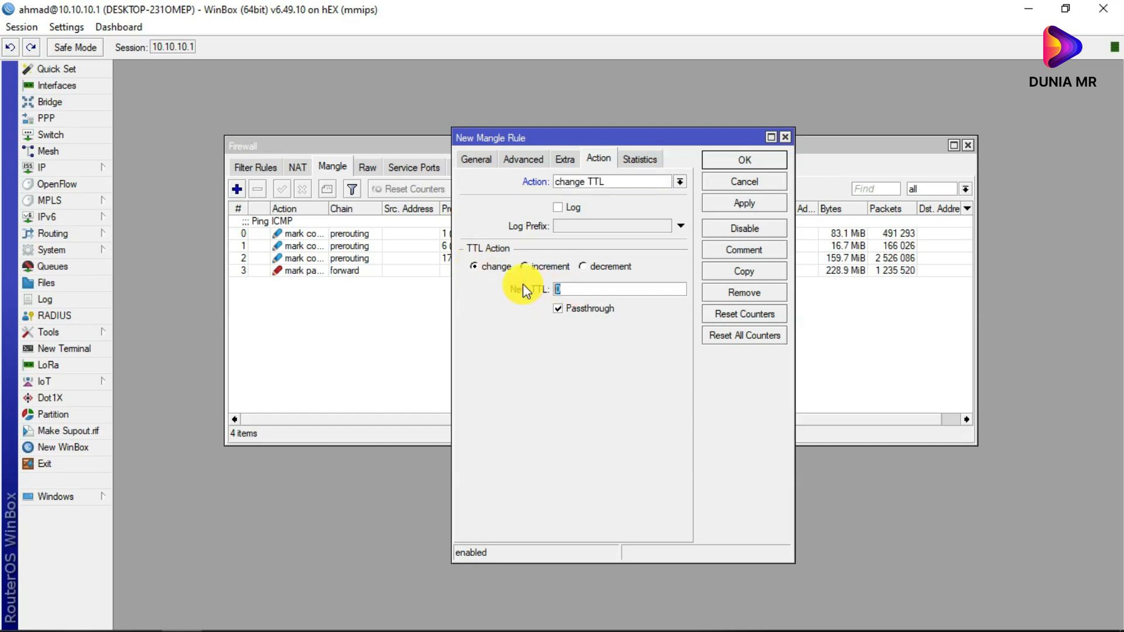
type("1")
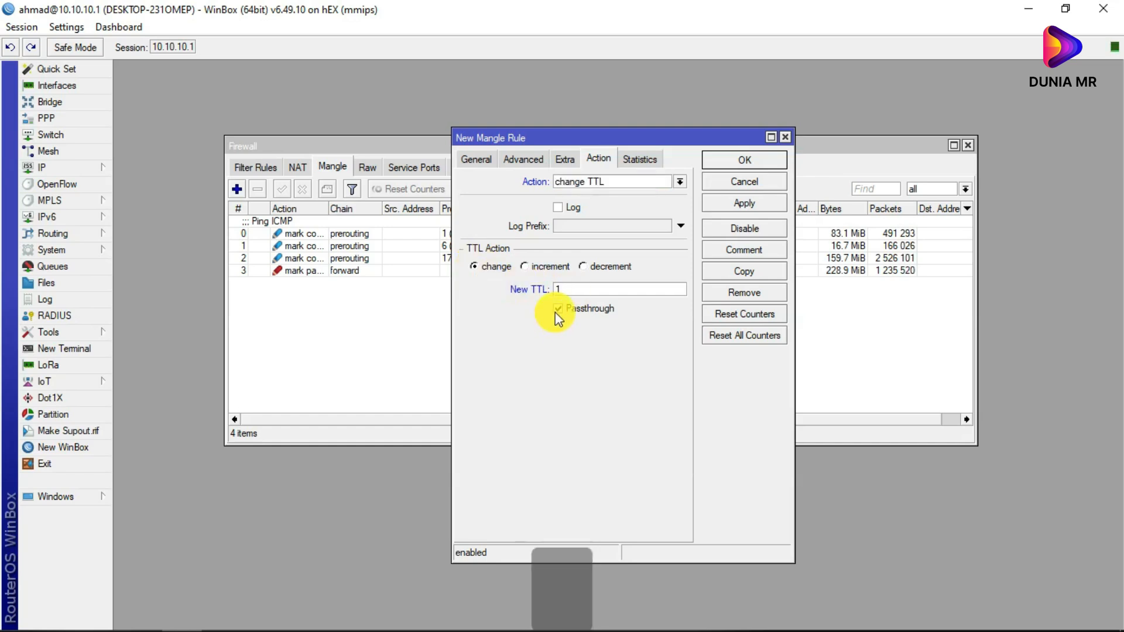
left_click(556, 309)
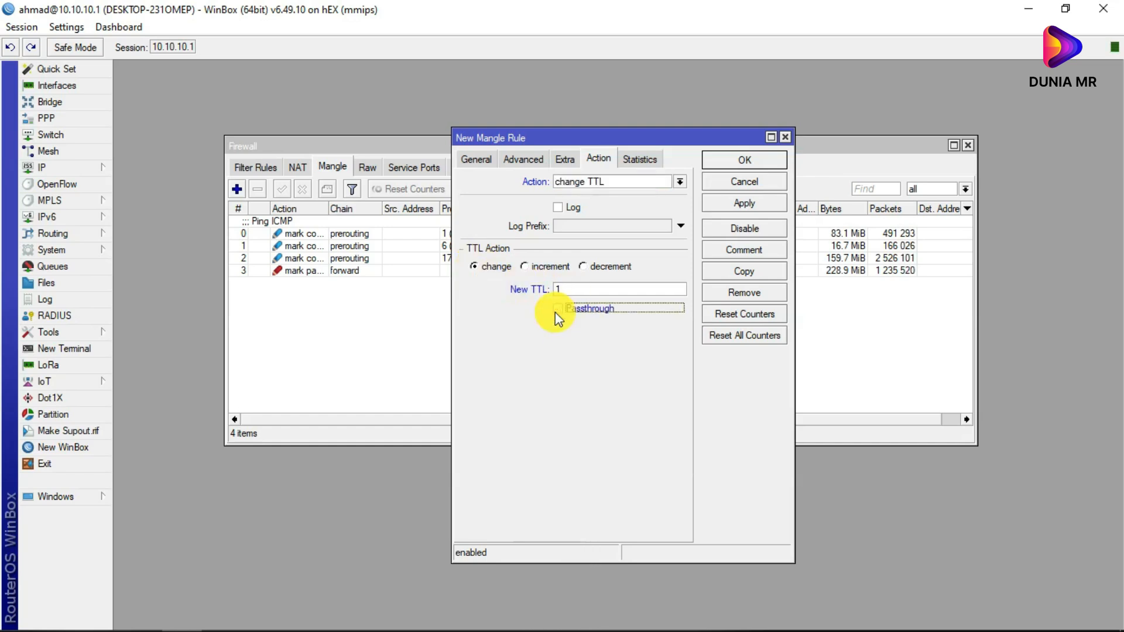
- Comment the rule 'Block Tethering', save it, and bring YouTube Studio back
left_click(726, 249)
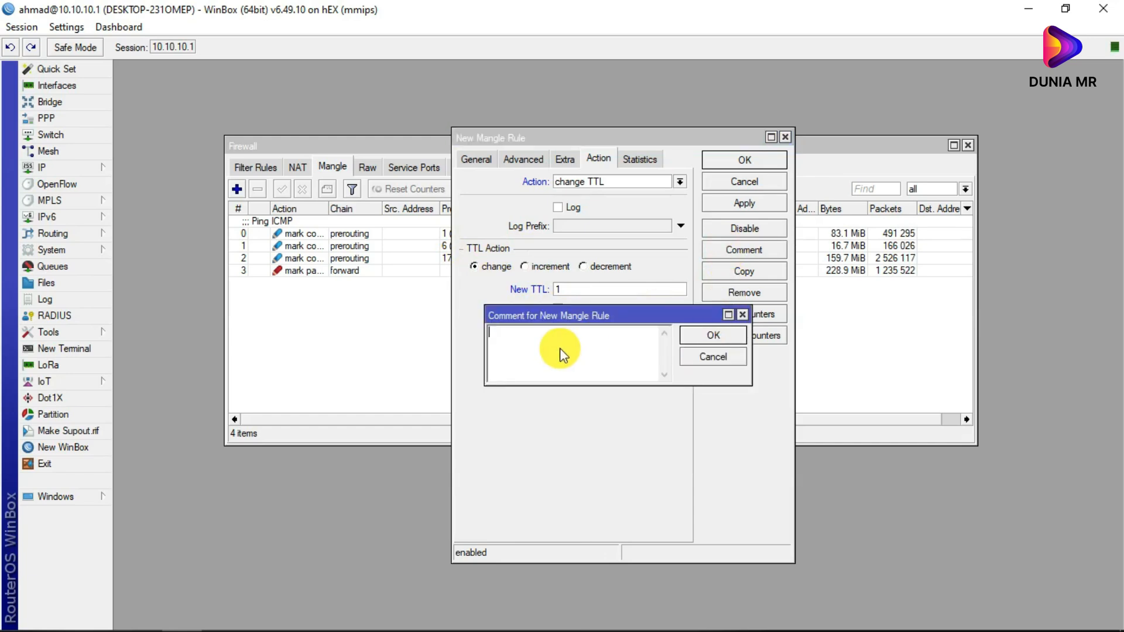
type("B")
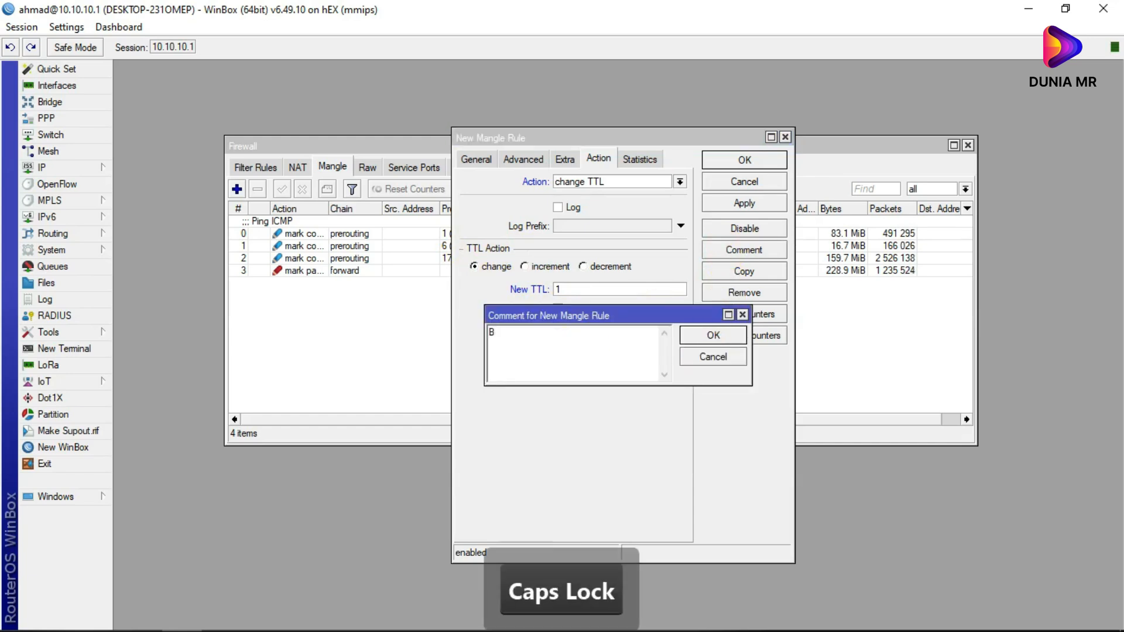
type("lock Te")
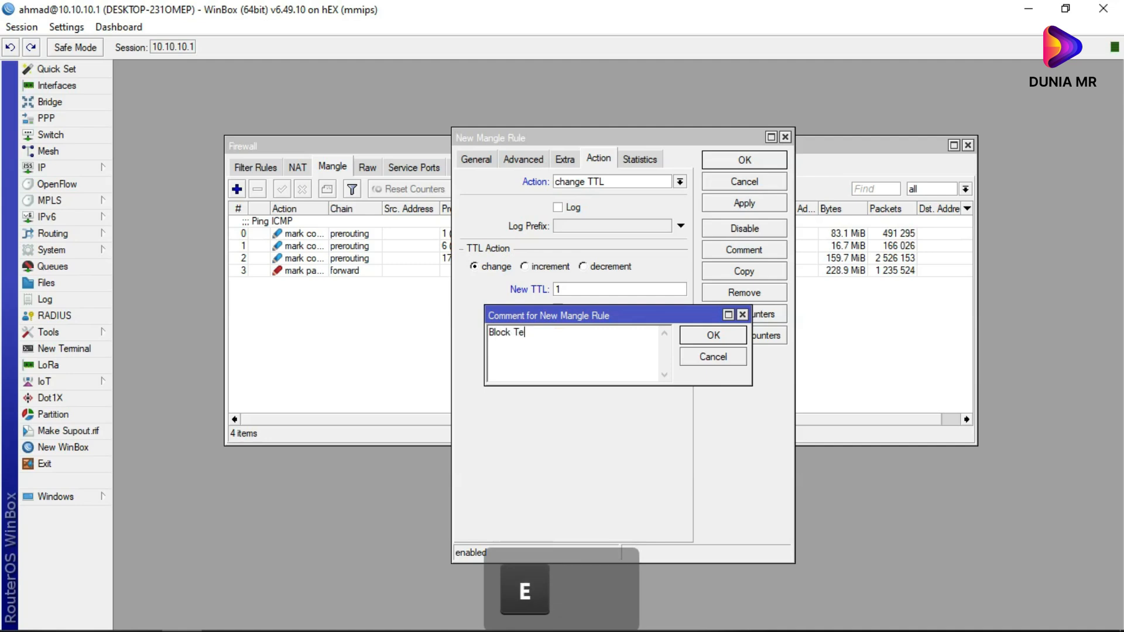
type("thering")
left_click(713, 335)
left_click(743, 160)
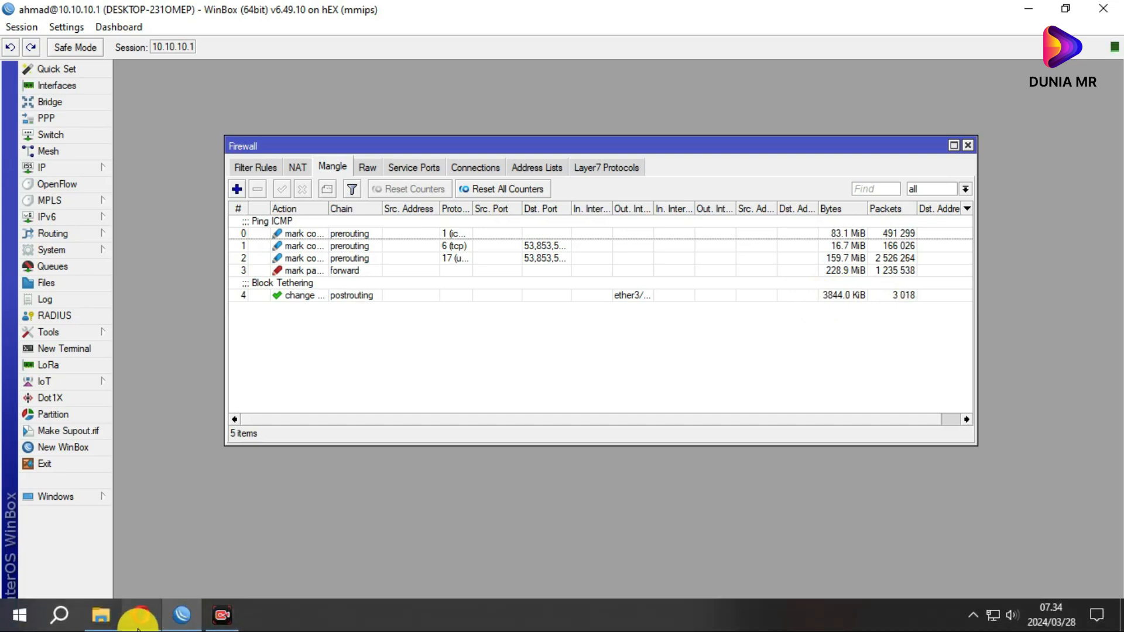
left_click(141, 615)
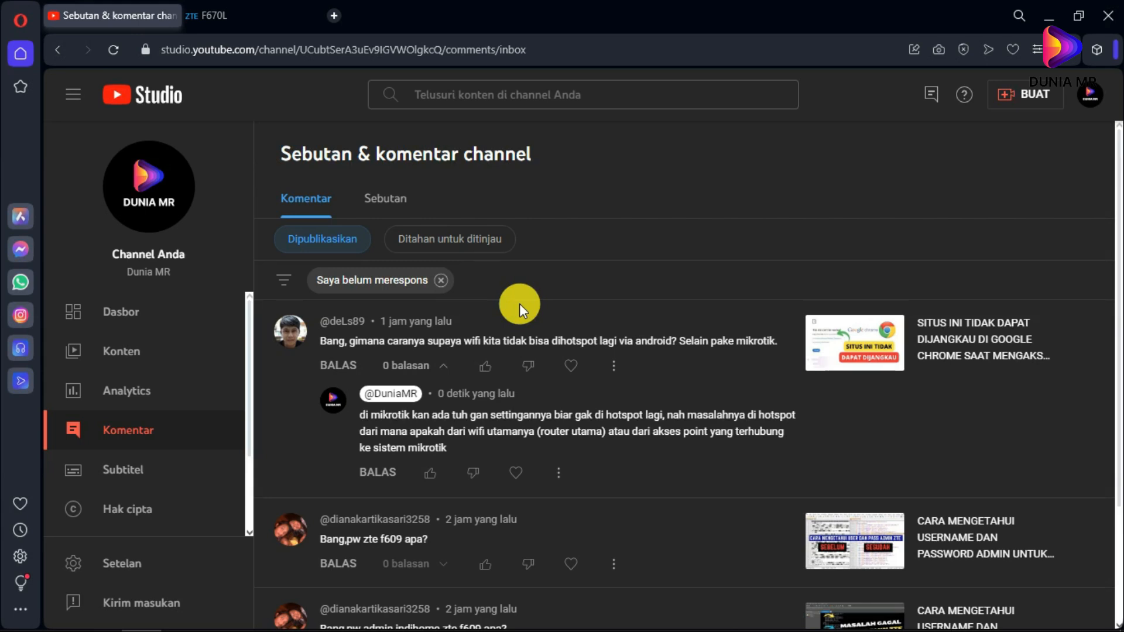
- Sign in to the F670L web admin with the router credentials and open Local Network
left_click(207, 16)
left_click(542, 297)
type("admin")
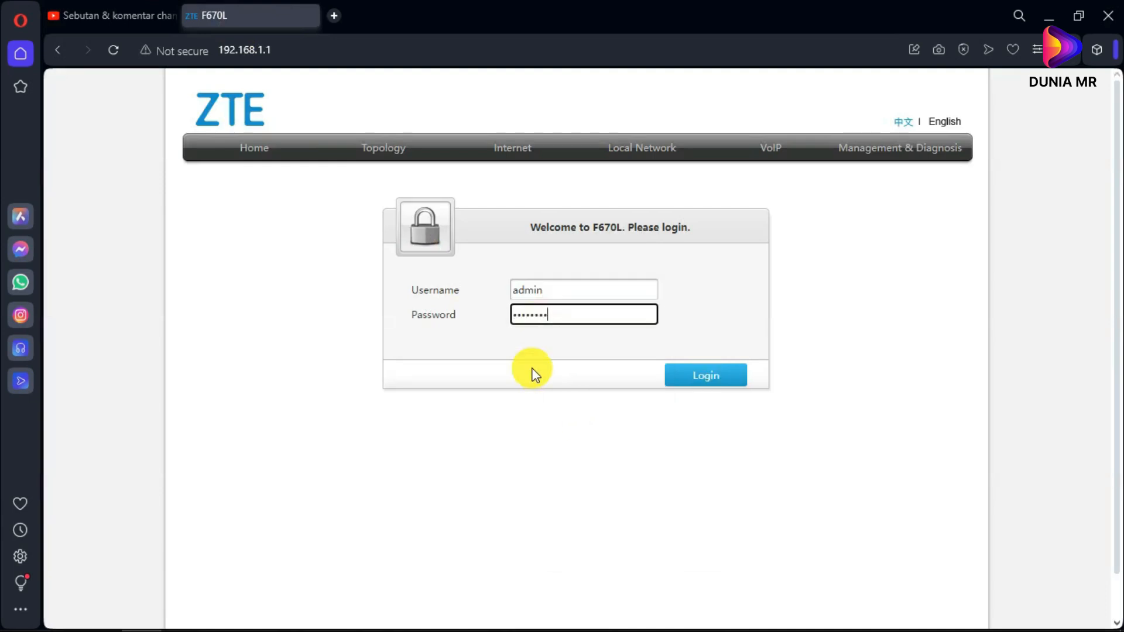
left_click(504, 363)
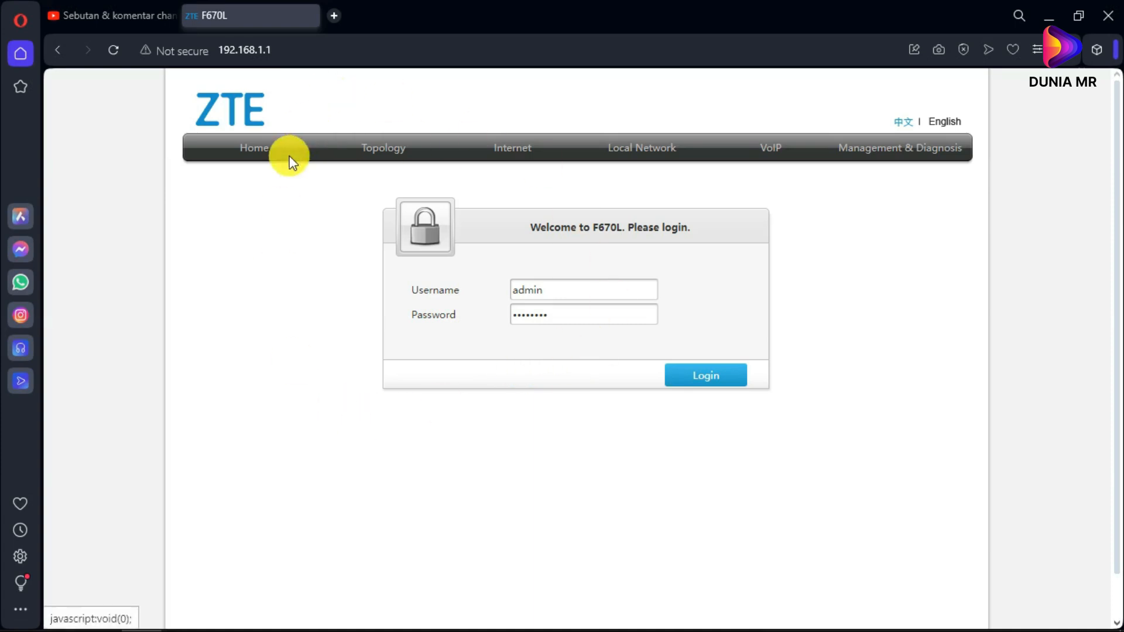
left_click(700, 382)
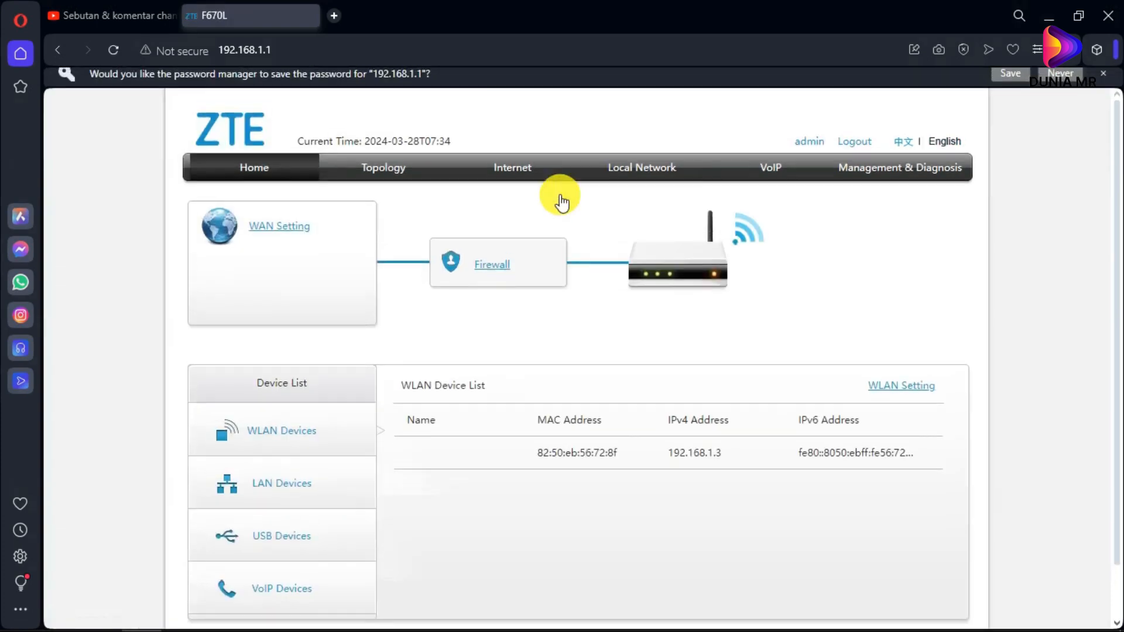
left_click(591, 171)
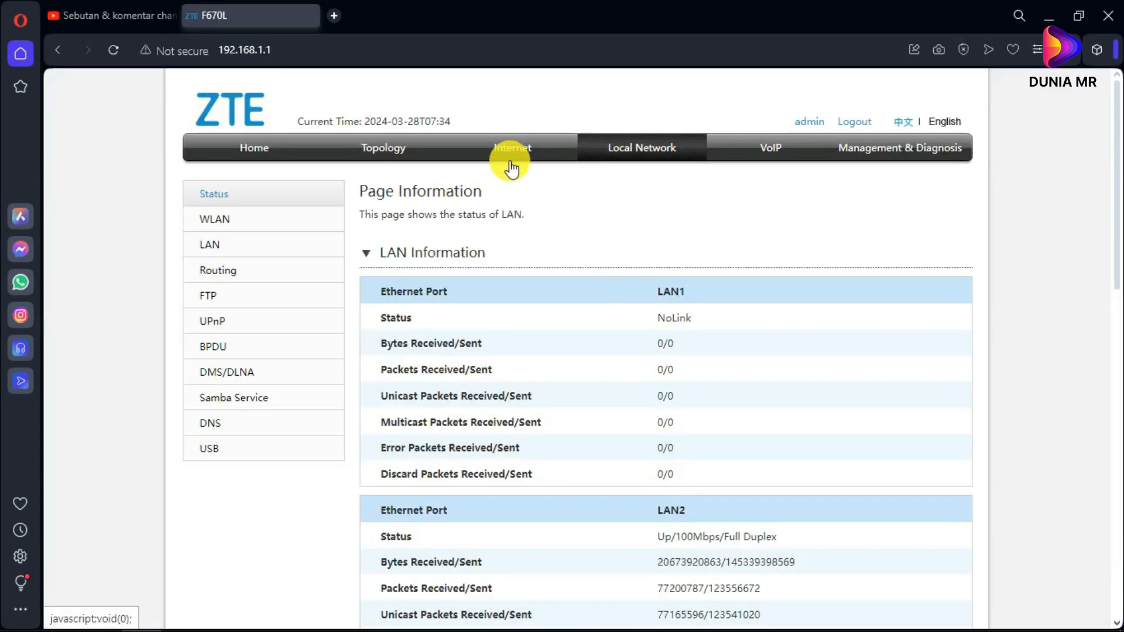
- Open the WLAN pages and expand the SSID5 (5GHz) configuration
left_click(217, 223)
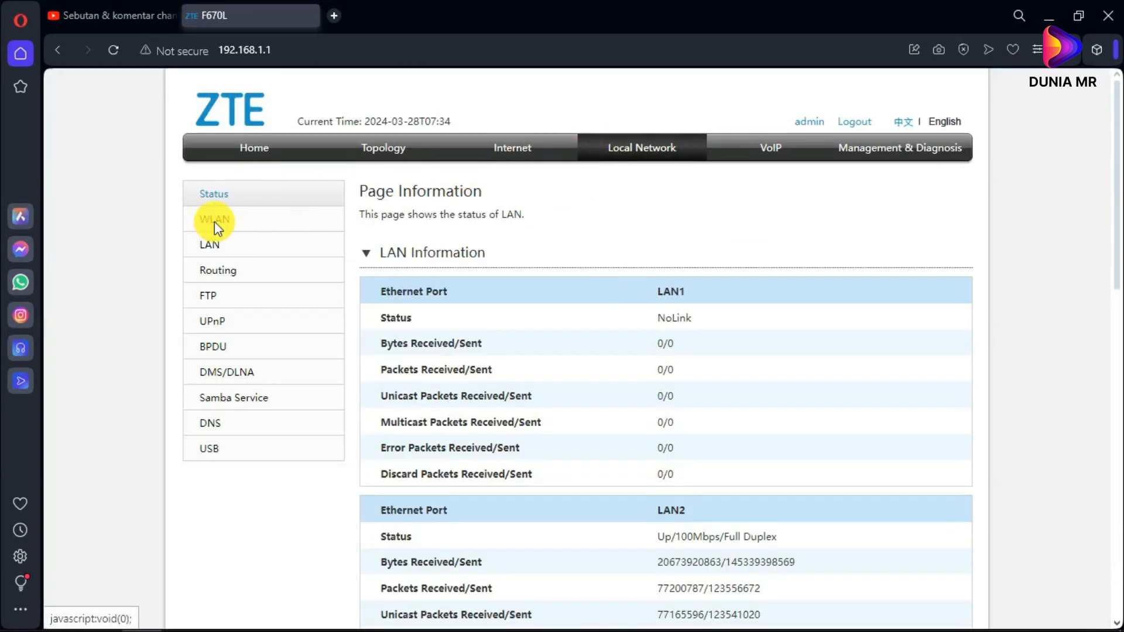
scroll(438, 452, "down", 1)
left_click(369, 497)
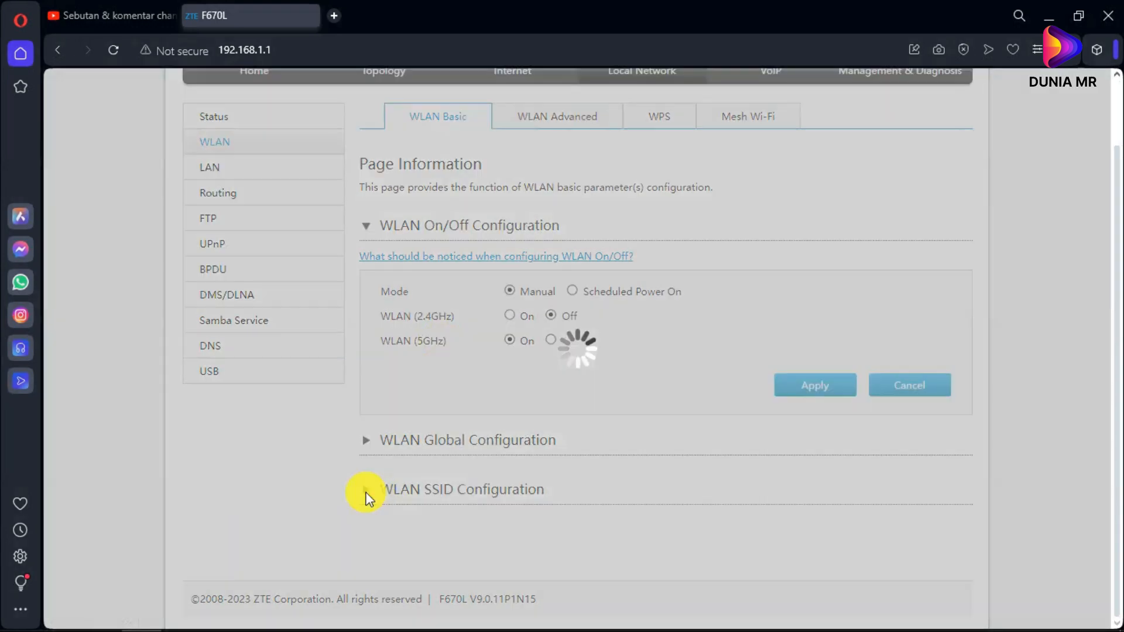
scroll(334, 402, "down", 2)
left_click(366, 363)
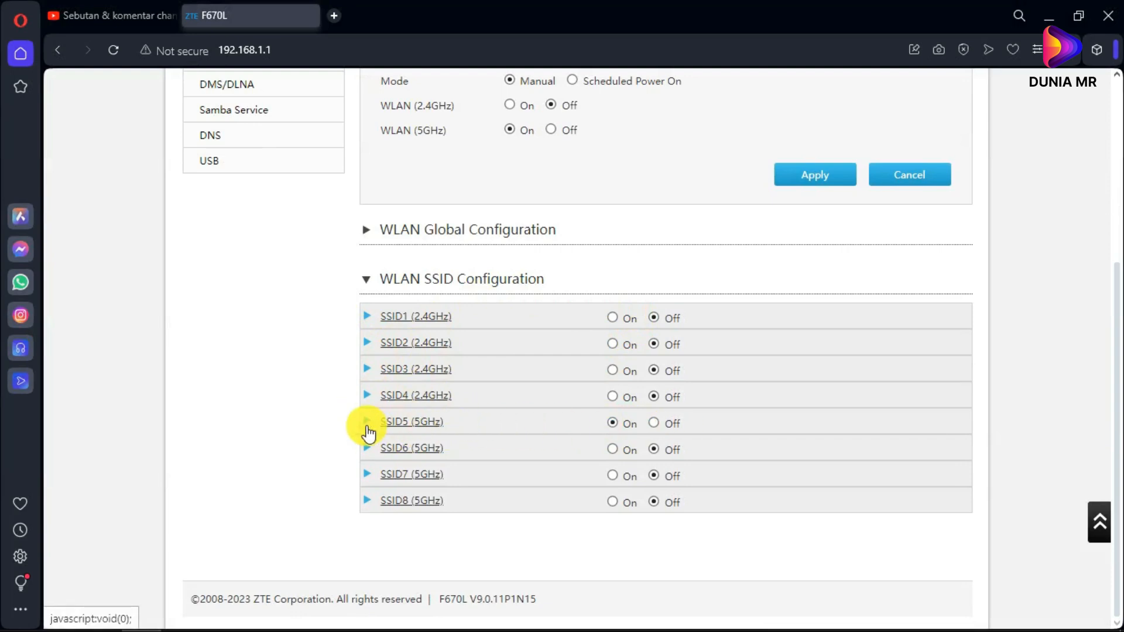
left_click(368, 427)
scroll(620, 416, "down", 3)
- Review SSID5's Maximum Clients value of 3 and SSID name Home 5G, then collapse it
left_click(621, 416)
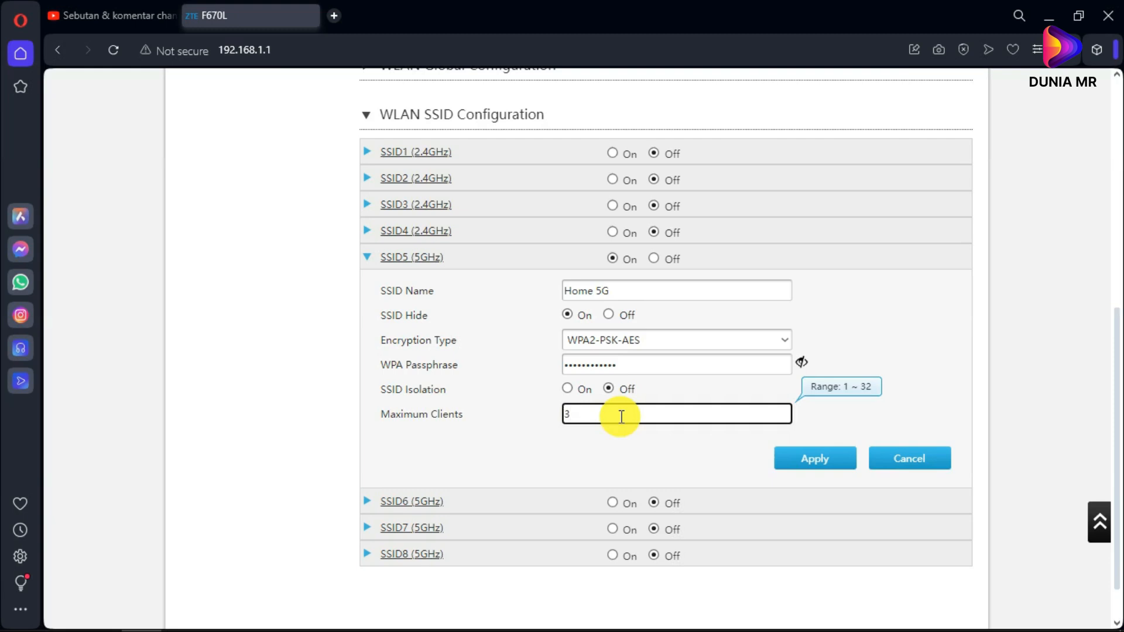
left_click(521, 439)
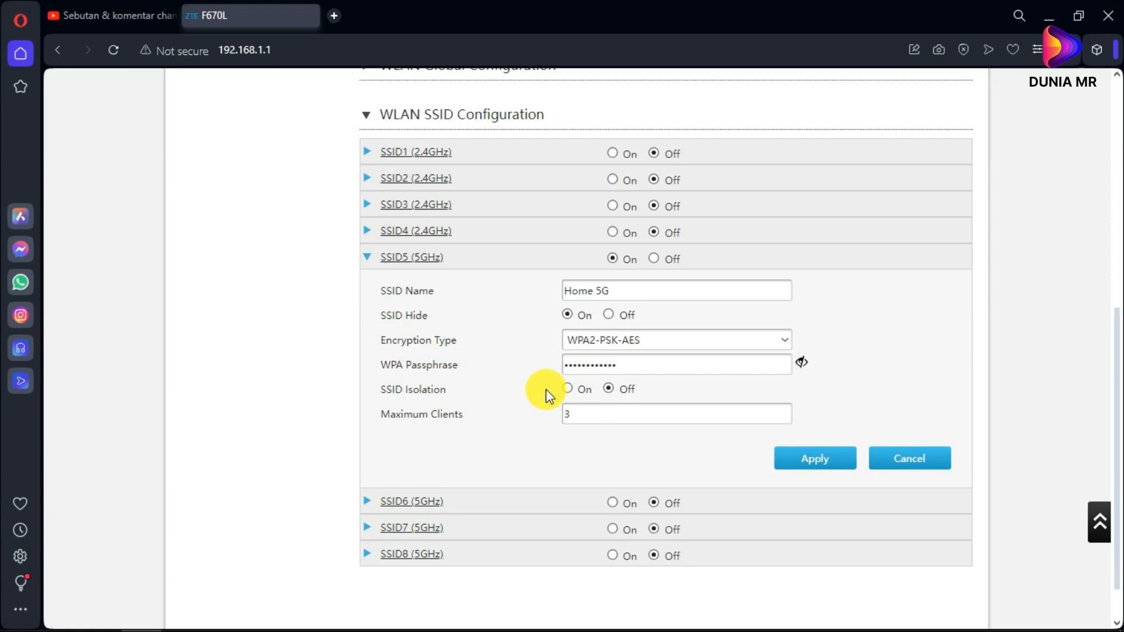
left_click_drag(581, 412, 521, 420)
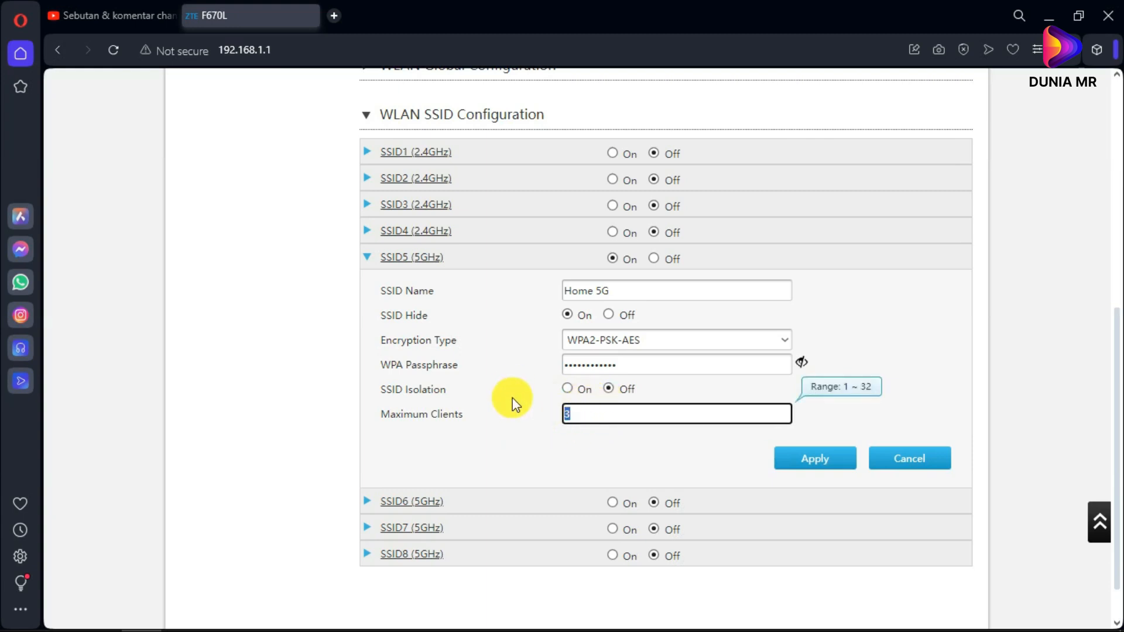
left_click(917, 331)
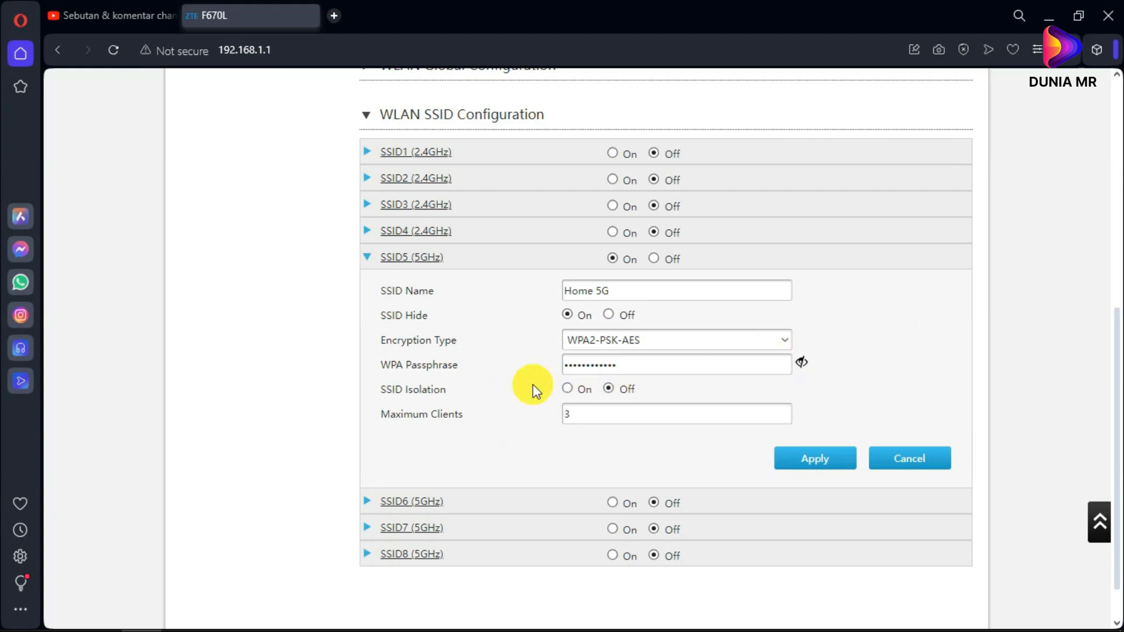
scroll(525, 386, "up", 1)
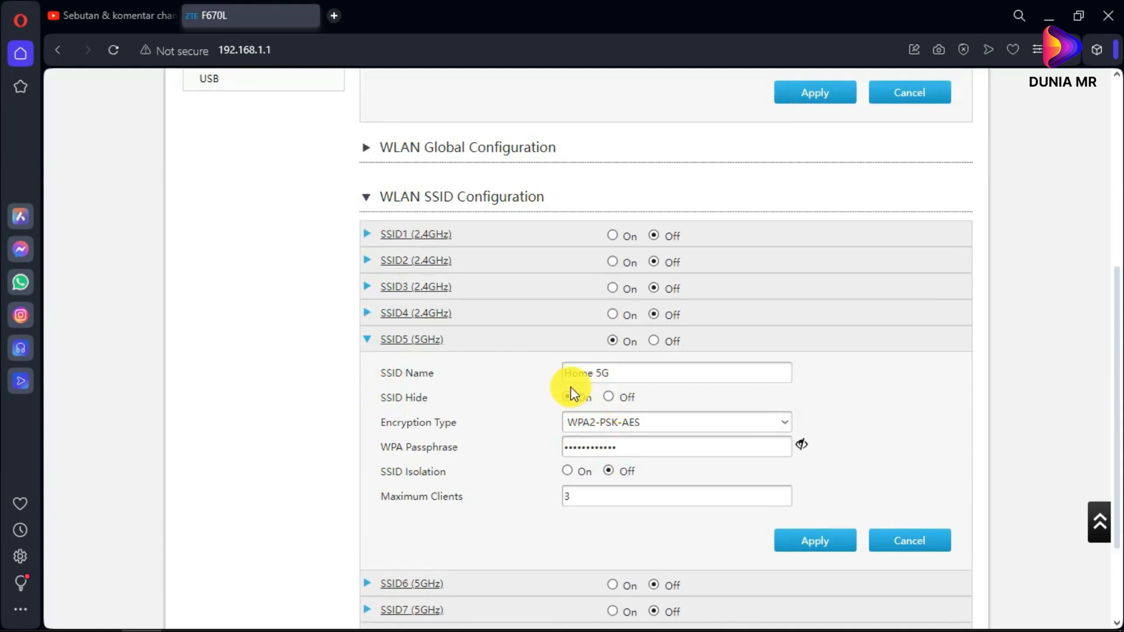
left_click_drag(647, 375, 519, 374)
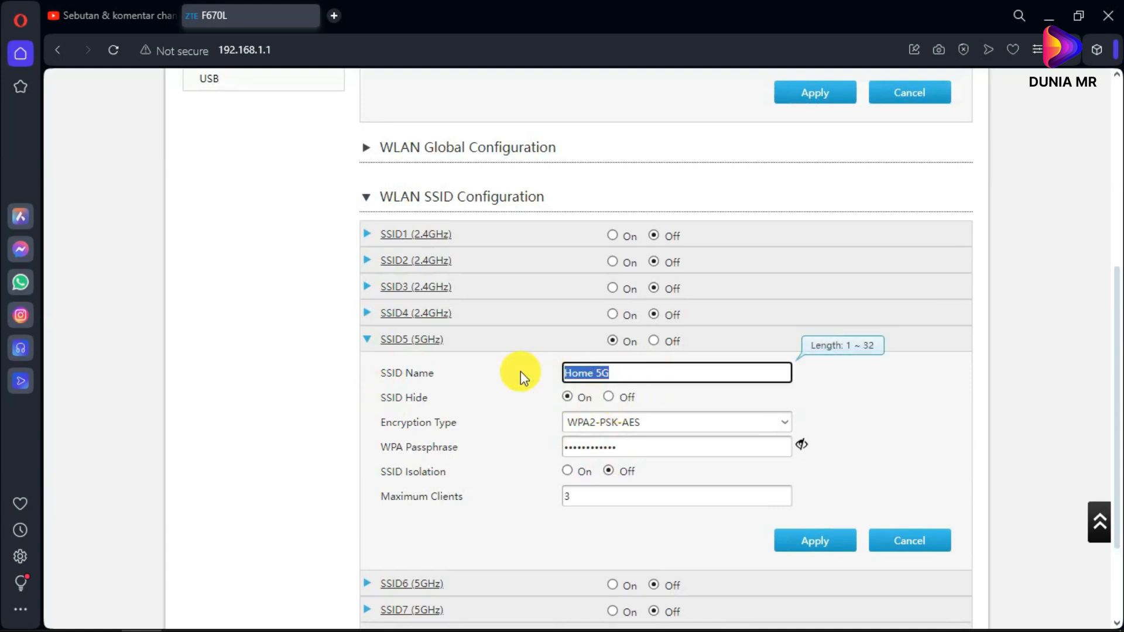
left_click(563, 372)
left_click_drag(613, 372, 550, 373)
left_click(382, 342)
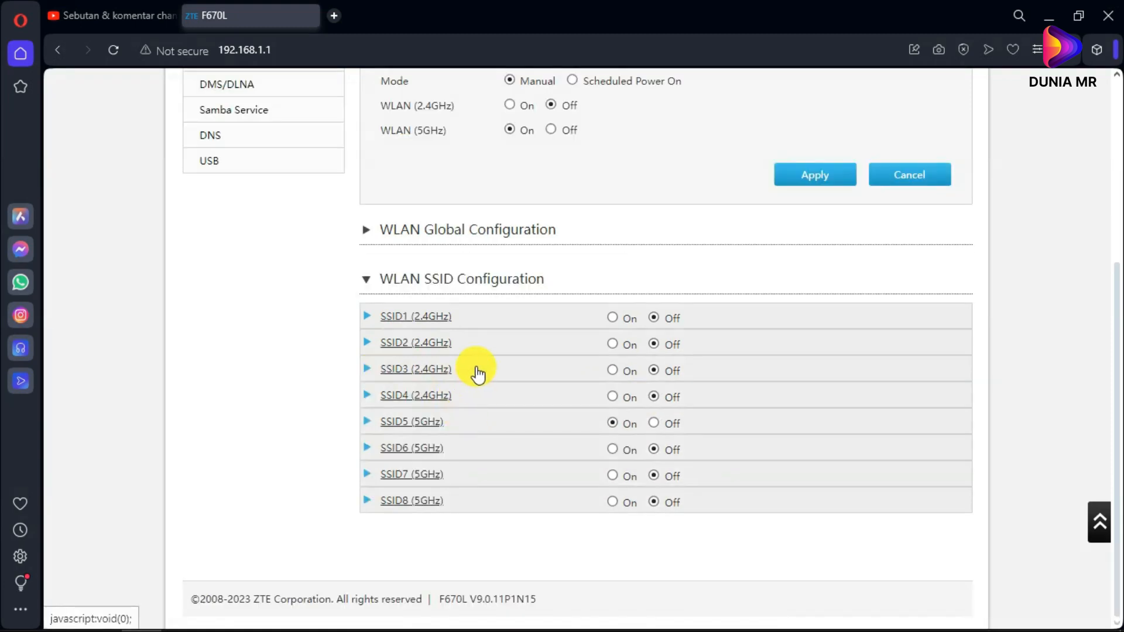
scroll(478, 373, "up", 5)
- On WLAN Advanced, keep SSID1 and SSID5 on White List filtering after briefly toggling SSID1
left_click(566, 205)
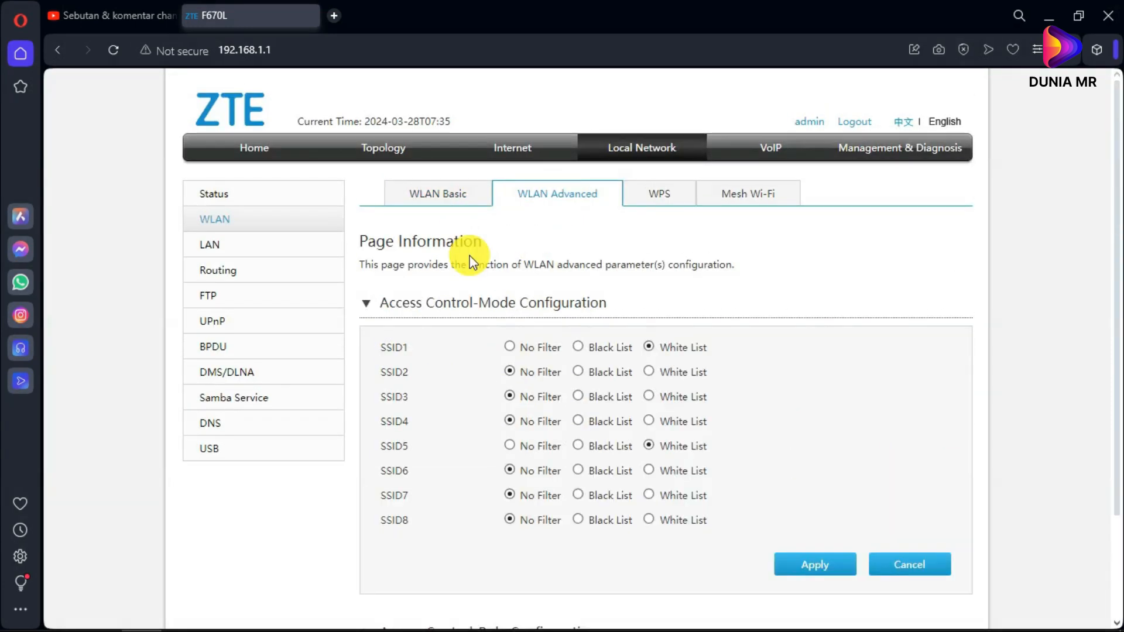
scroll(483, 312, "down", 3)
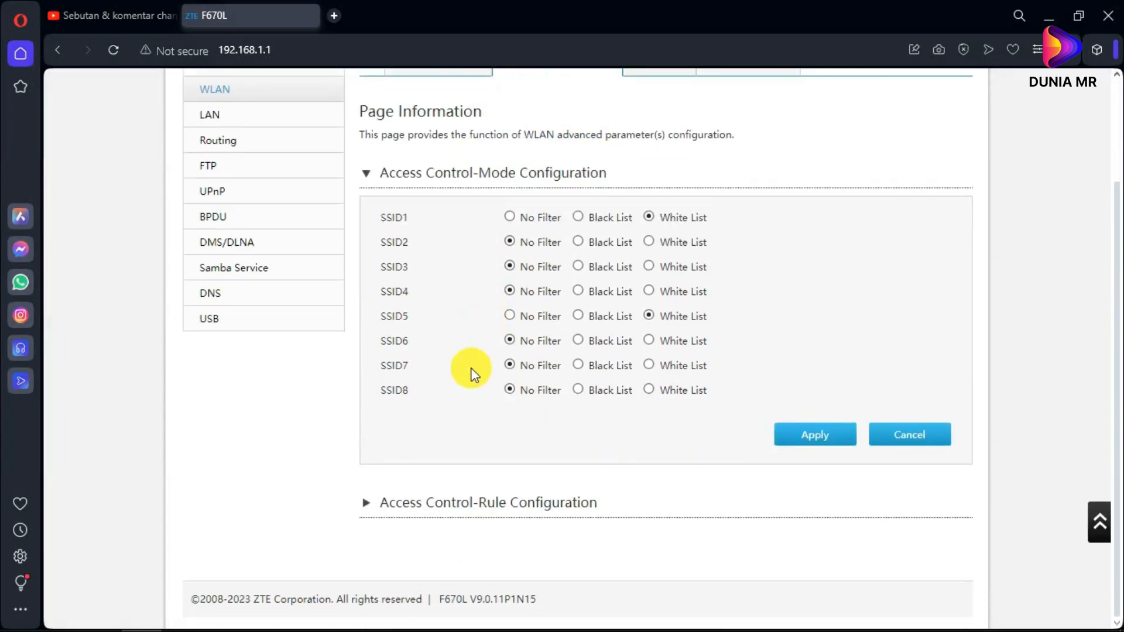
scroll(654, 404, "up", 2)
left_click(650, 396)
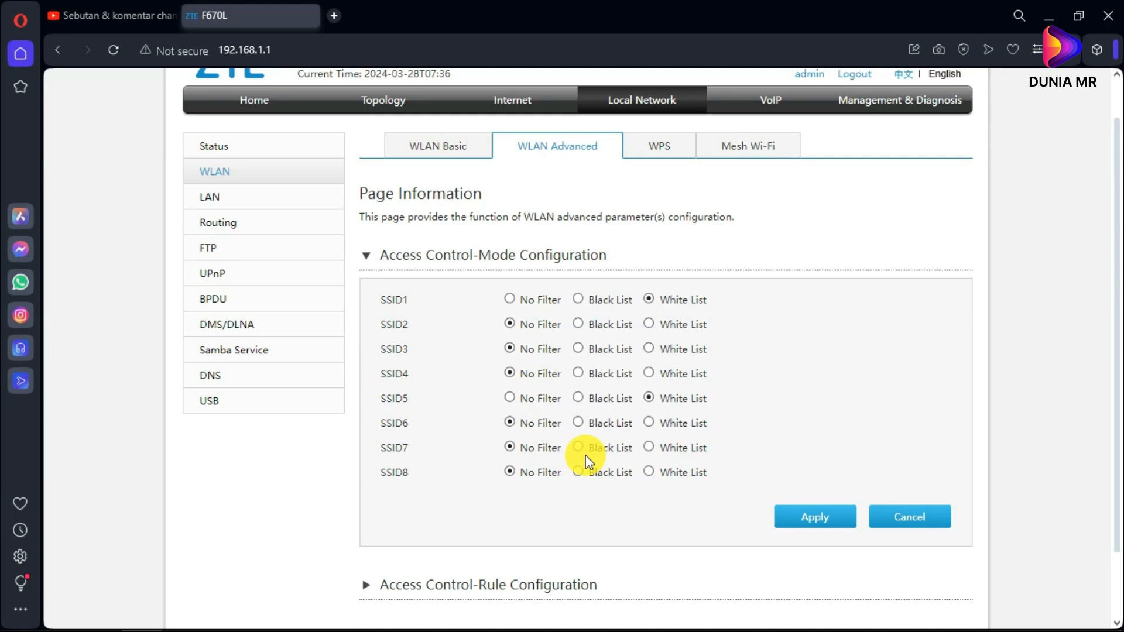
left_click(578, 300)
left_click(647, 299)
scroll(609, 308, "down", 2)
left_click(662, 320)
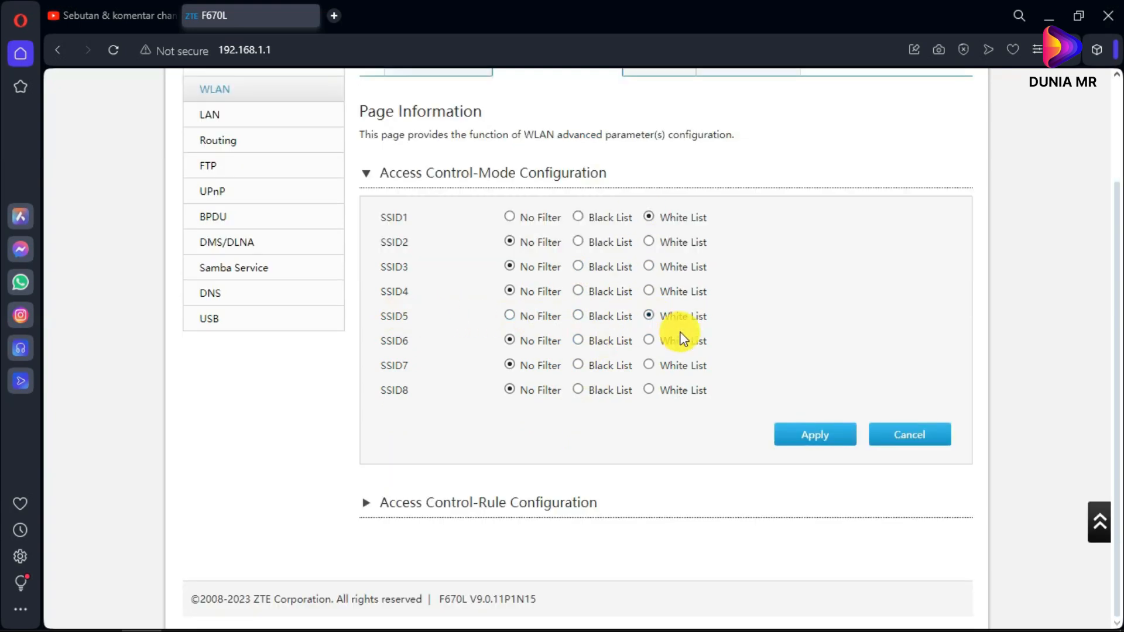
- Expand Access Control-Rule Configuration to view the seven existing rules
left_click(367, 508)
scroll(351, 456, "down", 3)
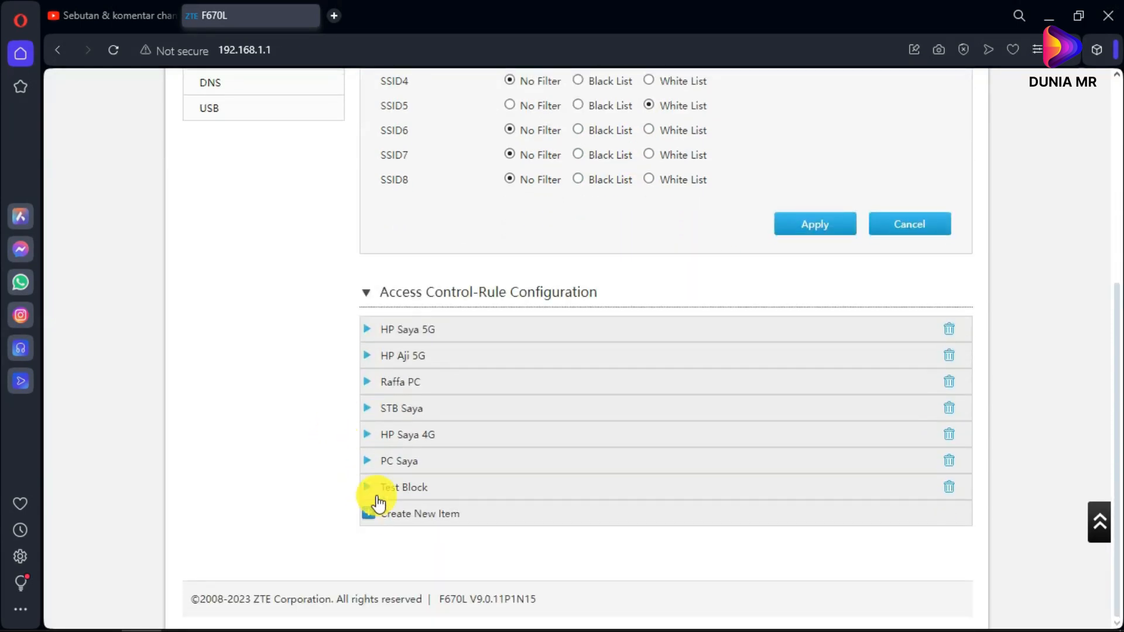
scroll(314, 273, "up", 3)
scroll(334, 276, "down", 3)
left_click(369, 523)
scroll(433, 445, "down", 3)
left_click(540, 382)
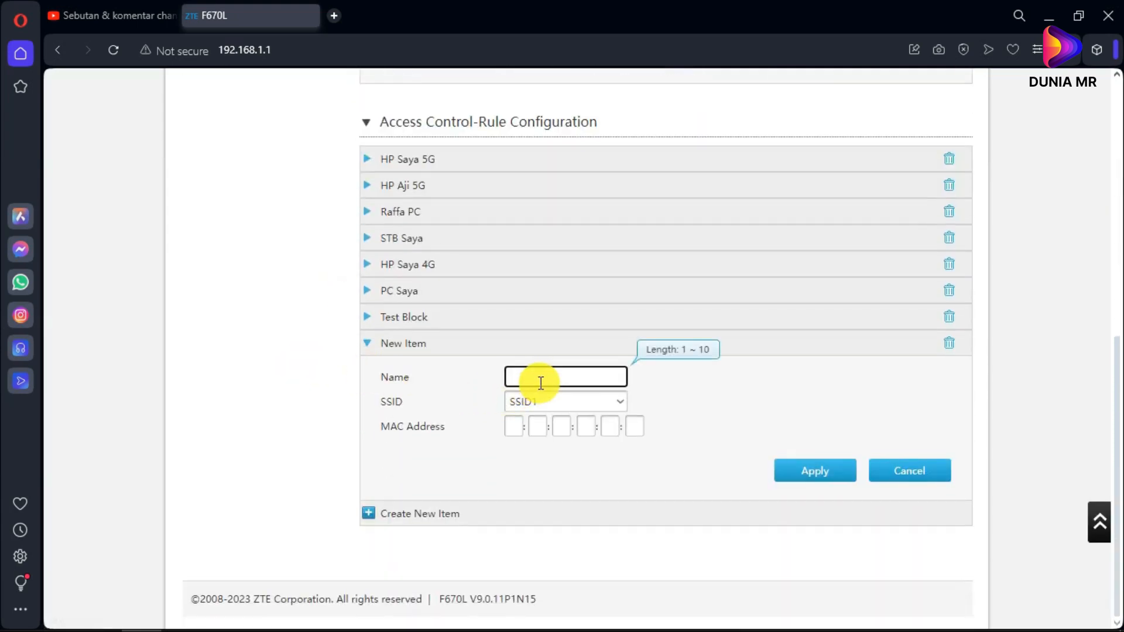
type("kkk")
left_click(584, 400)
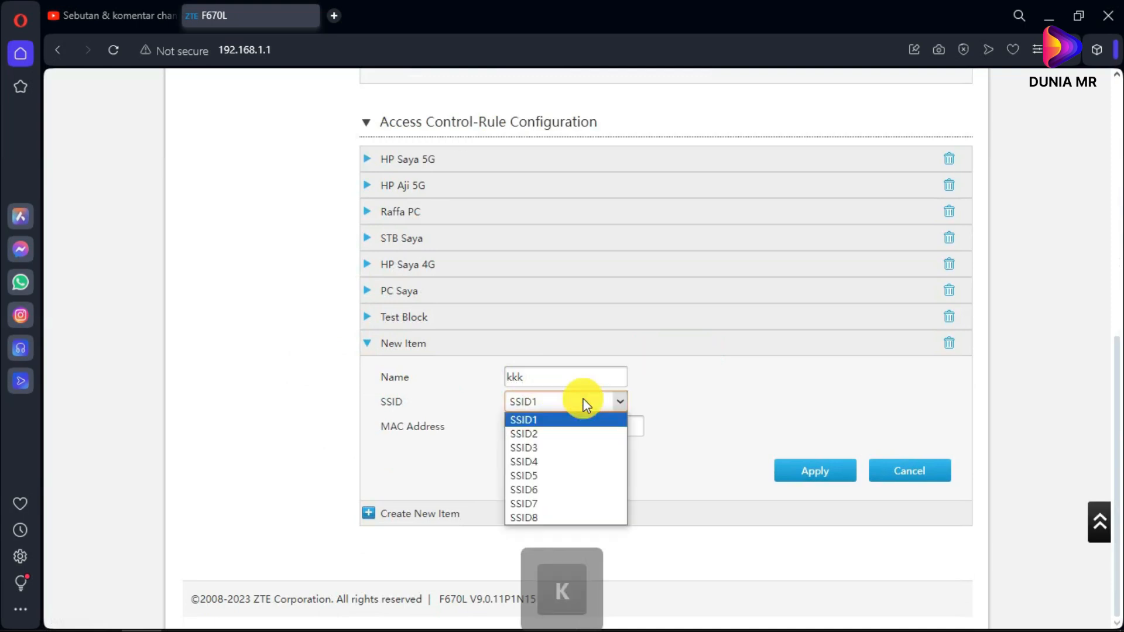
left_click(544, 476)
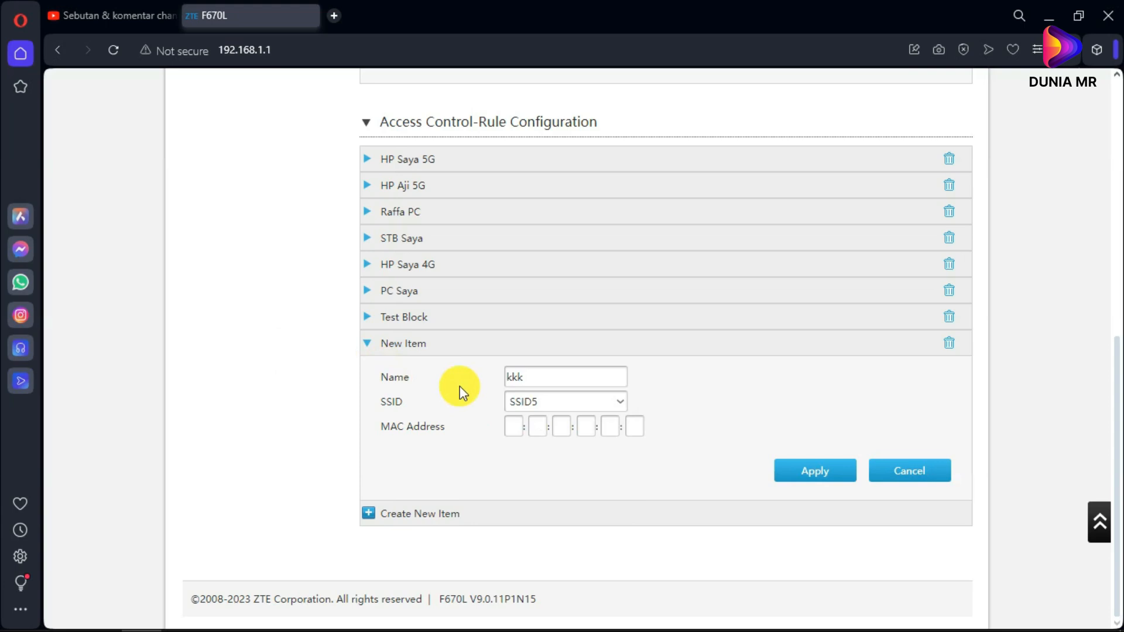
left_click(508, 425)
left_click_drag(508, 425, 457, 436)
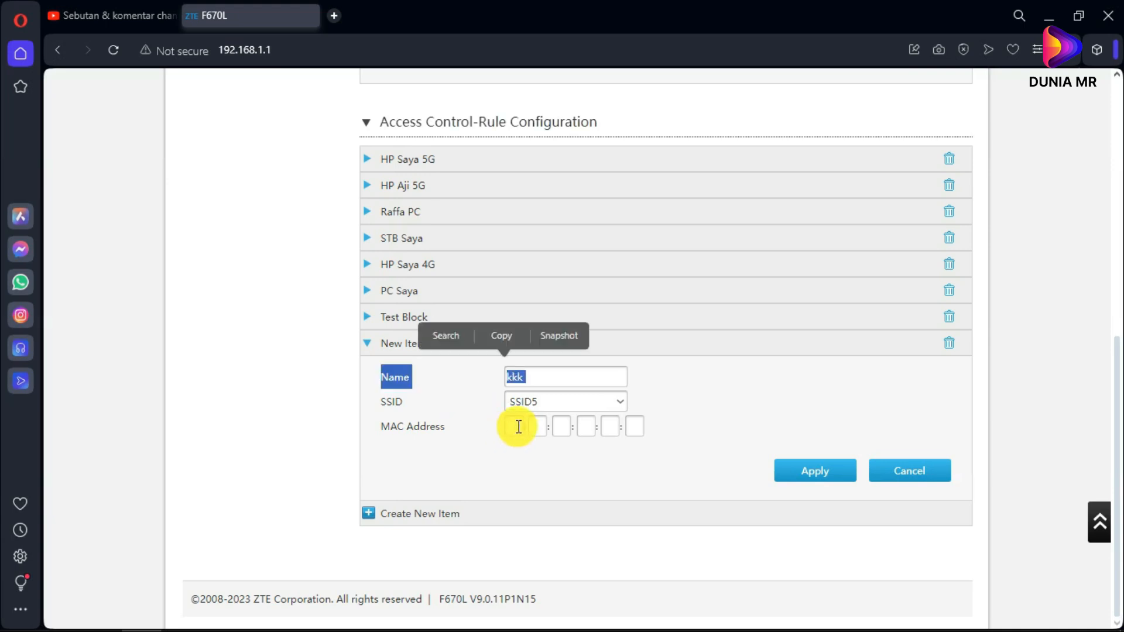
left_click(517, 427)
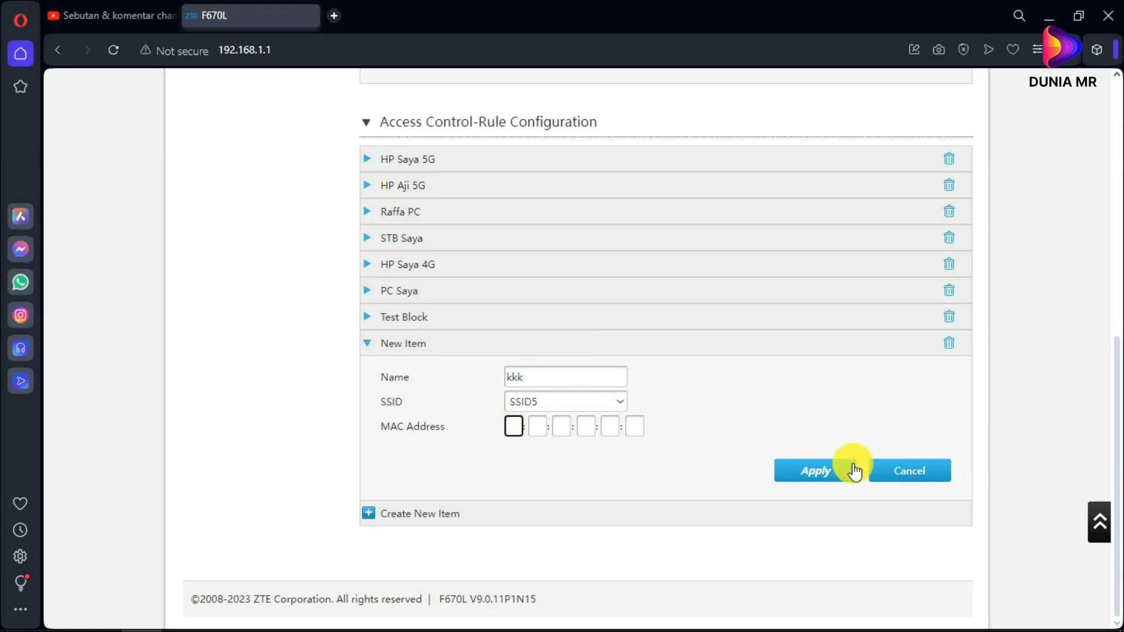
left_click(885, 465)
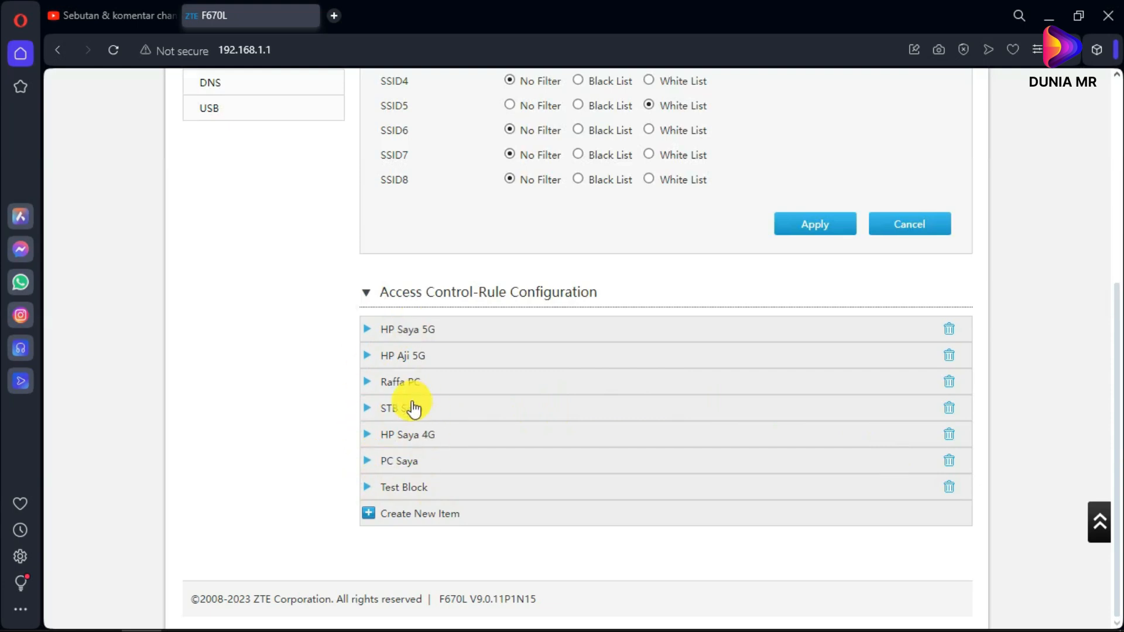
- Delete the Test Block access-control rule and check the remaining six rules
left_click(369, 487)
left_click(370, 351)
left_click(948, 486)
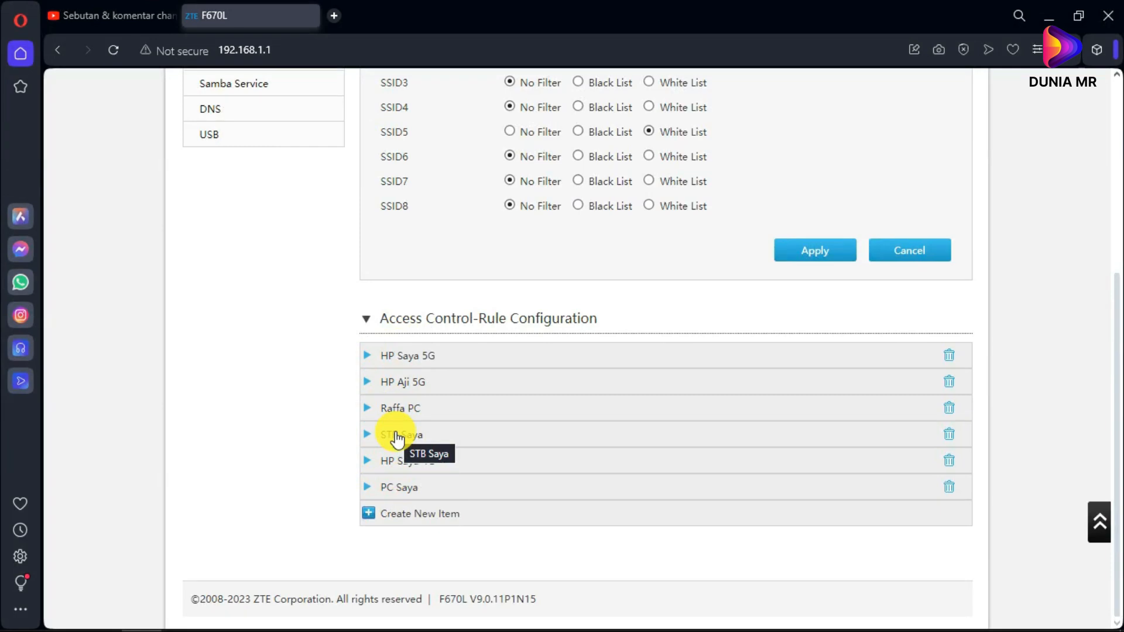
scroll(480, 302, "up", 3)
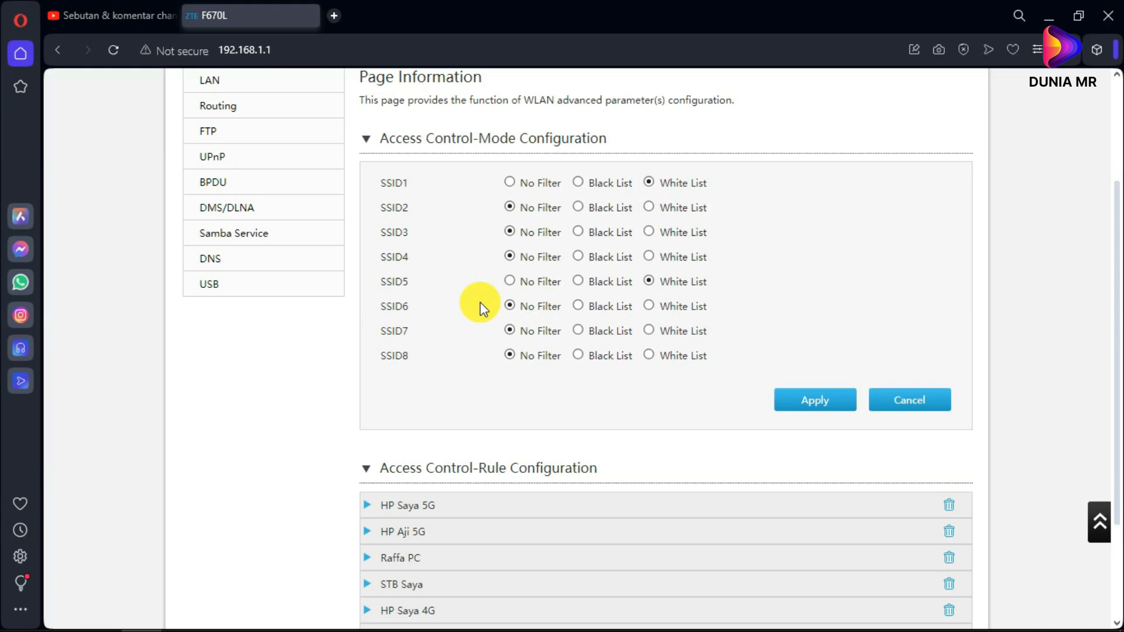
scroll(687, 352, "up", 2)
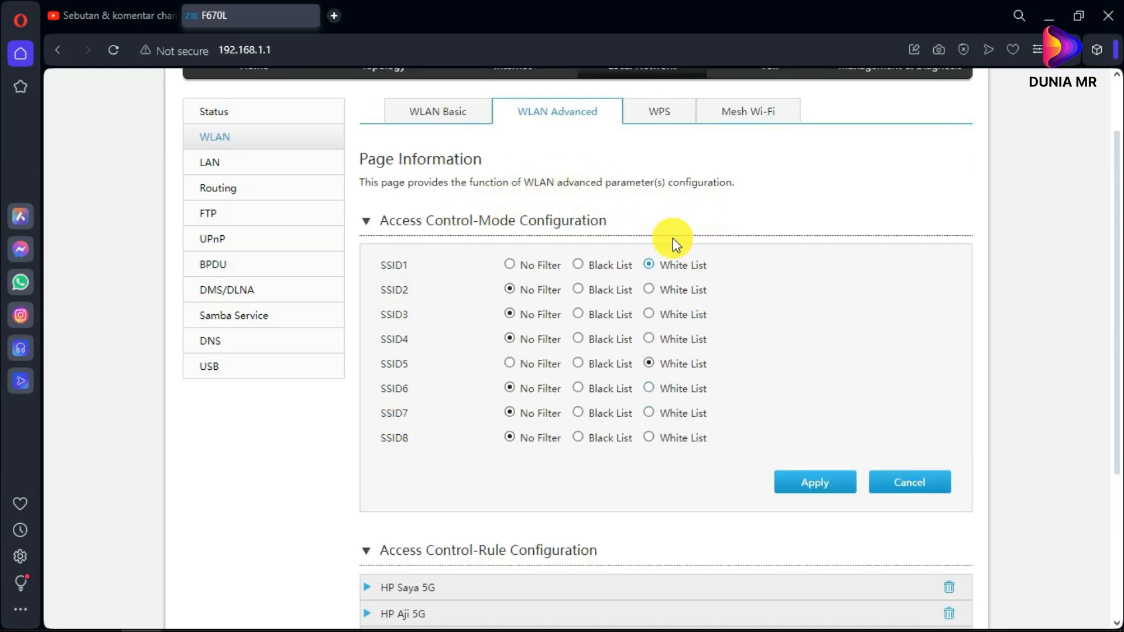
scroll(445, 380, "up", 2)
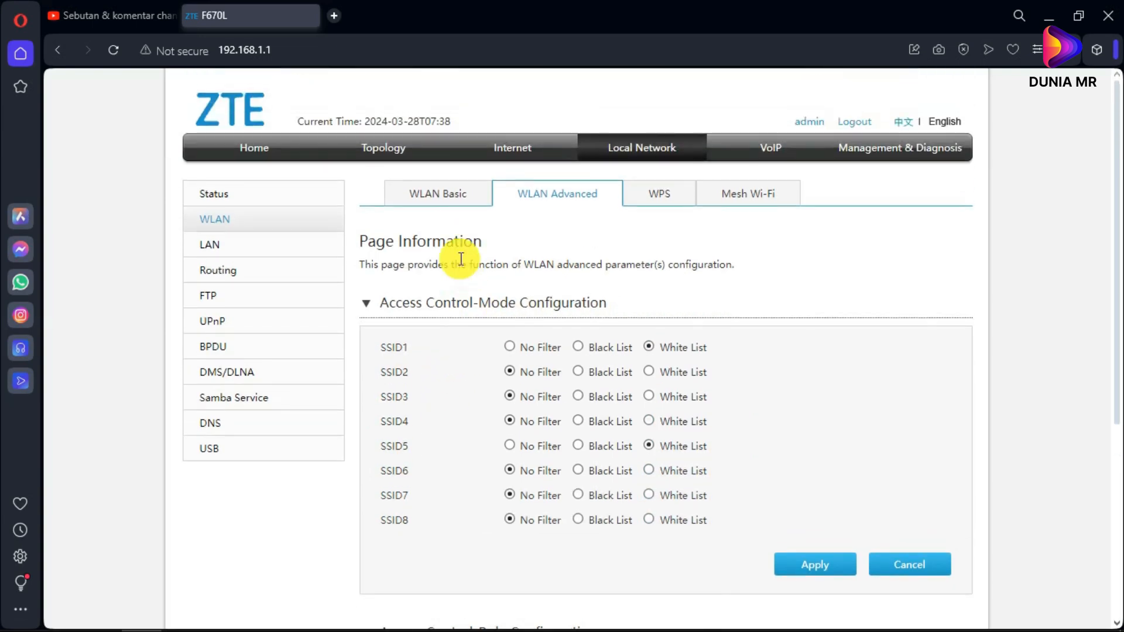
scroll(460, 259, "down", 4)
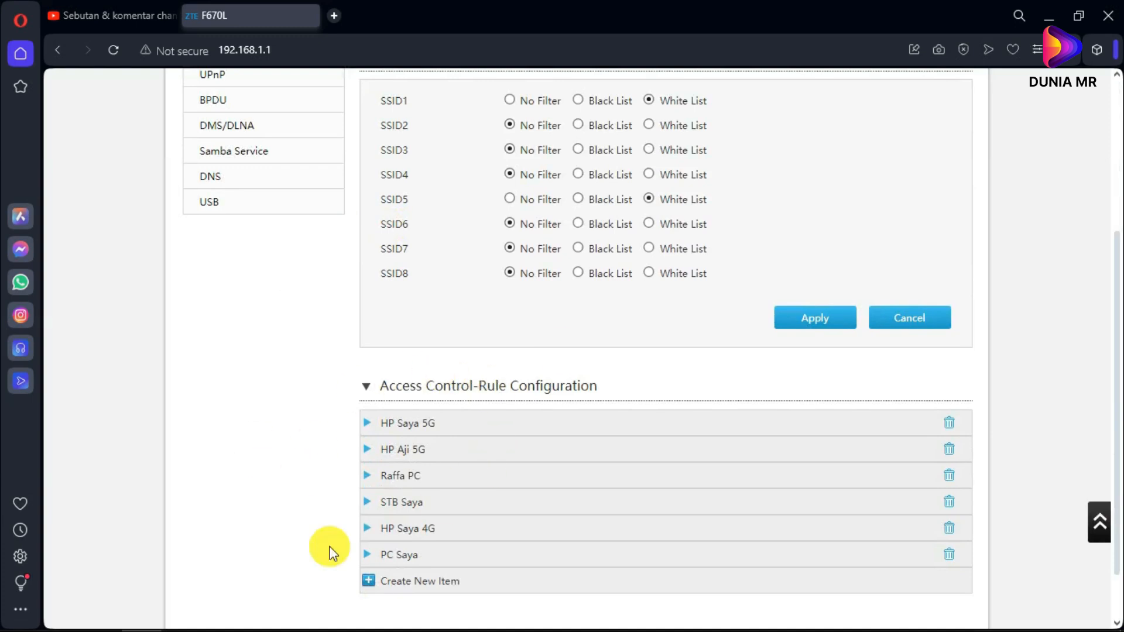
scroll(402, 326, "up", 4)
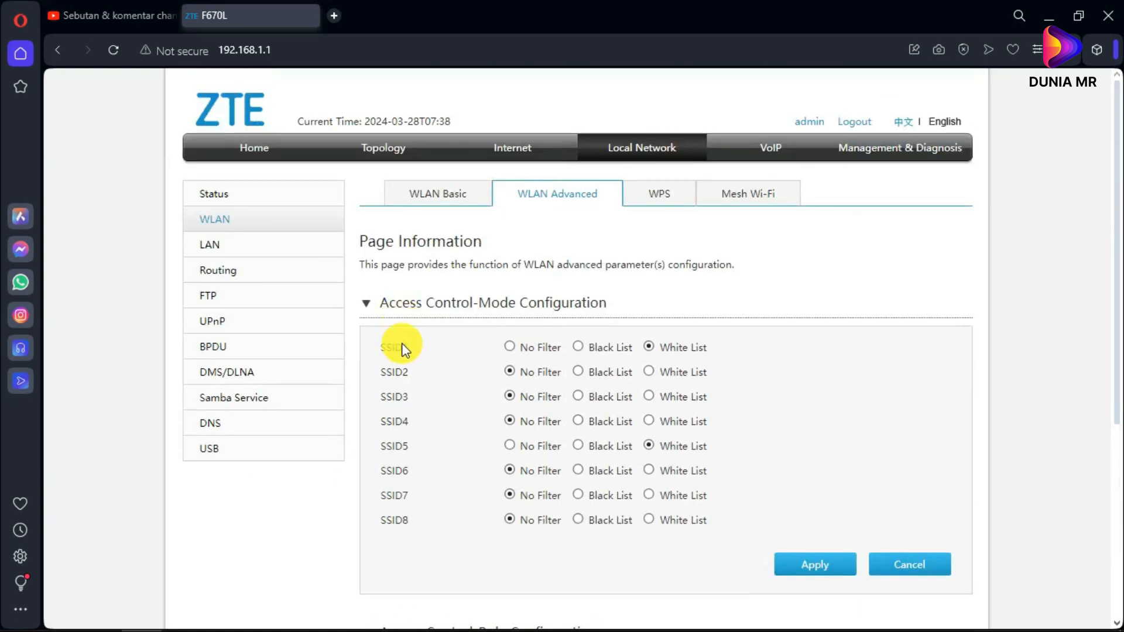
scroll(410, 289, "down", 3)
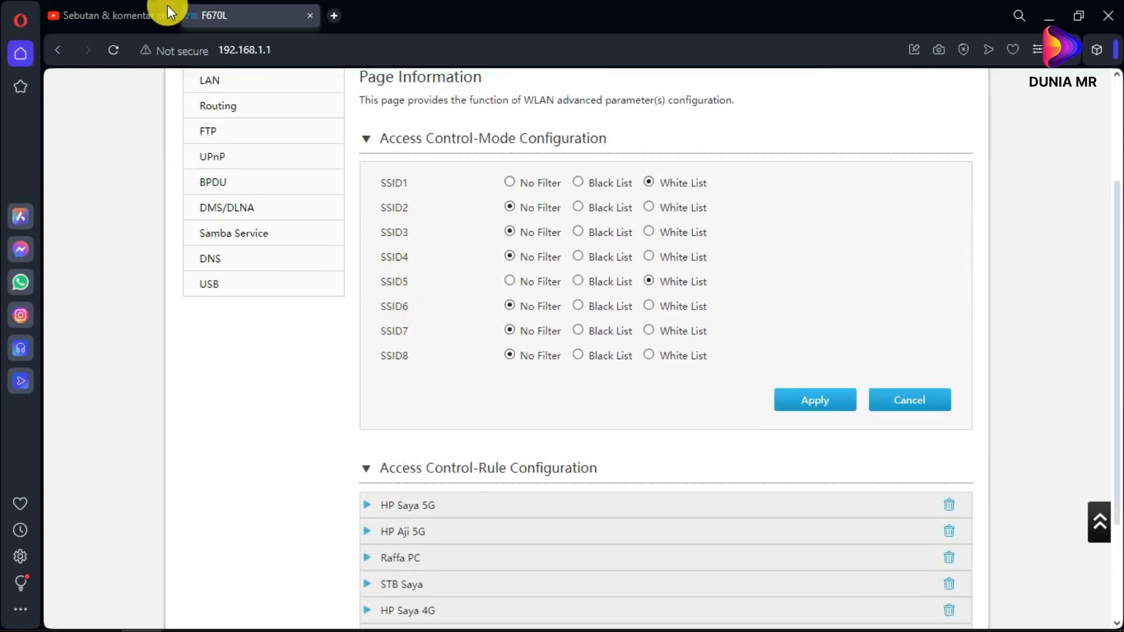
- Switch back to the YouTube Studio 'Sebutan & komentar' comments tab
left_click(117, 13)
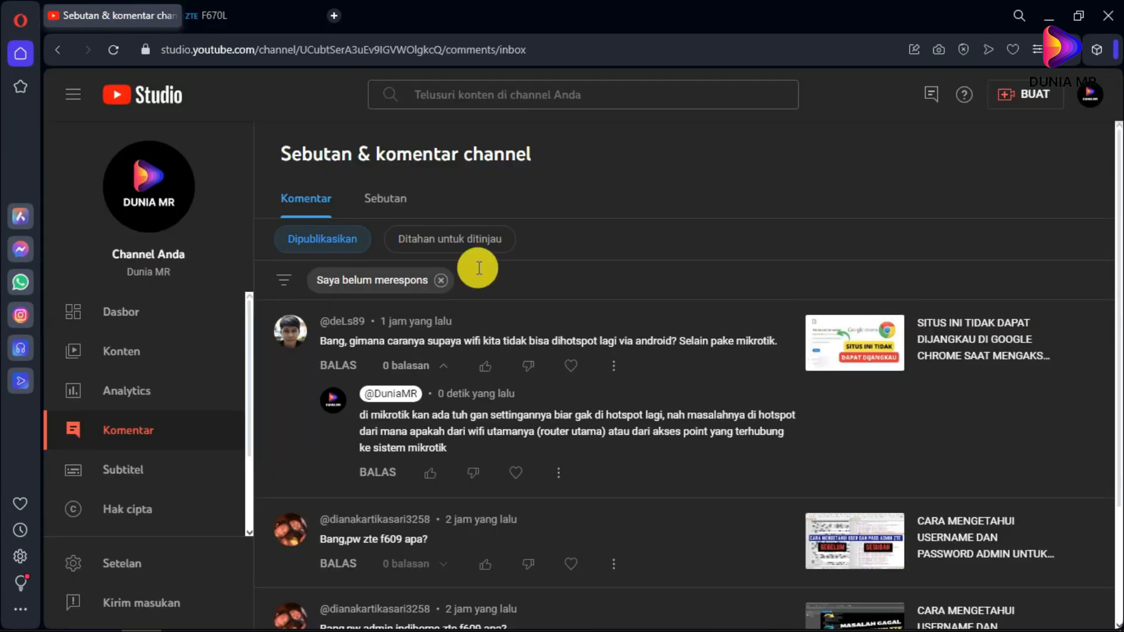